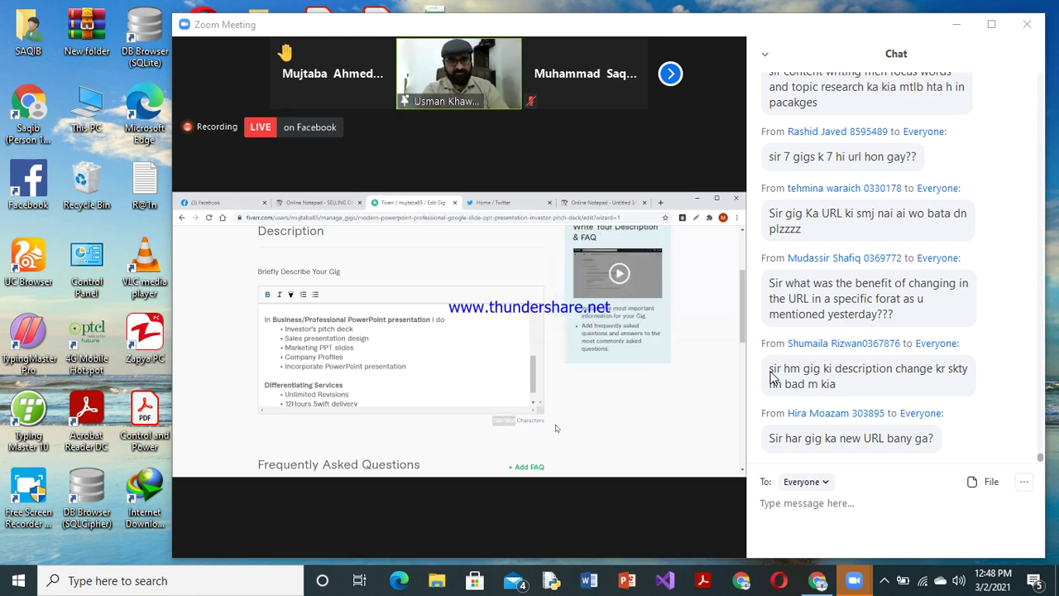
Step: Set the shared screen's zoom ratio to 100% (Original Size)
mouse_move(748, 62)
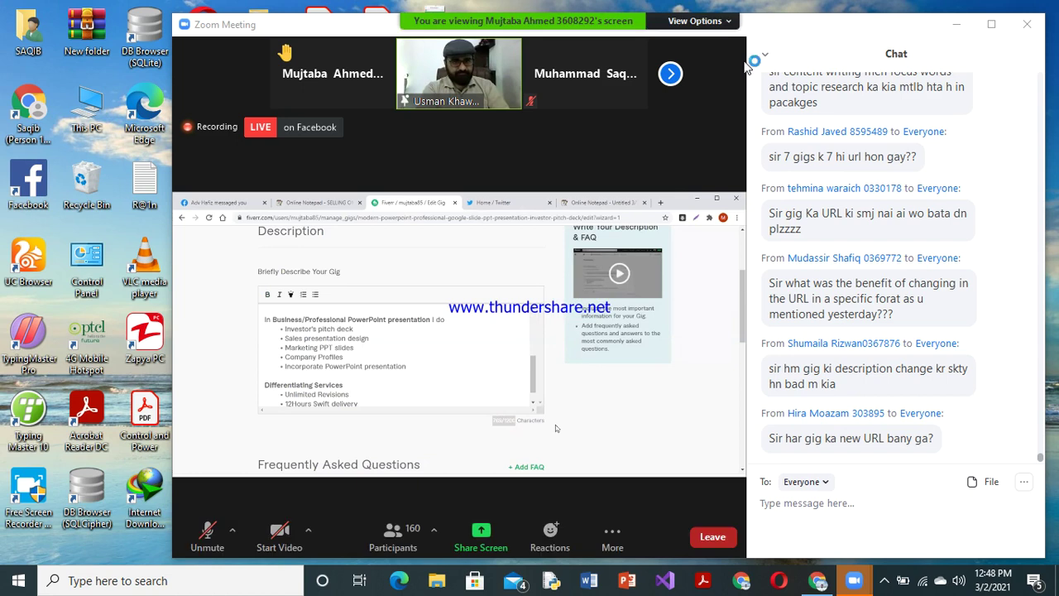
click(726, 25)
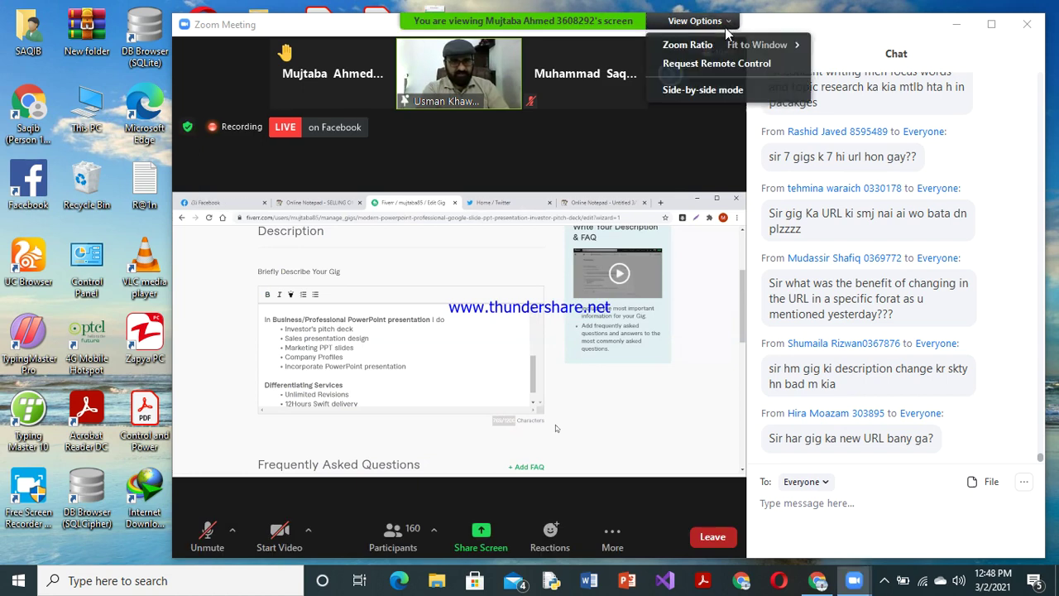
mouse_move(761, 44)
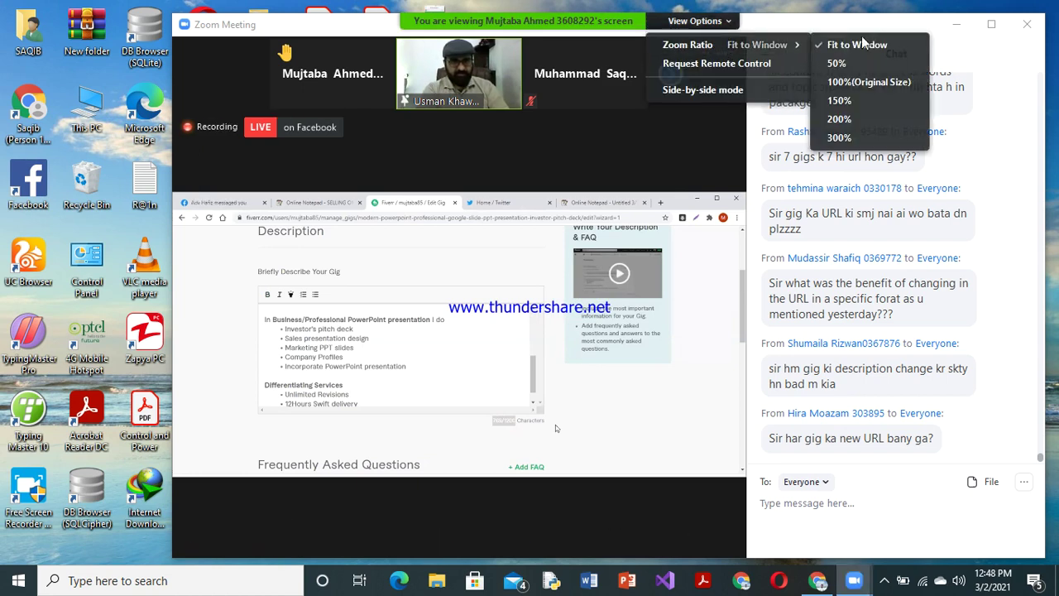
click(869, 82)
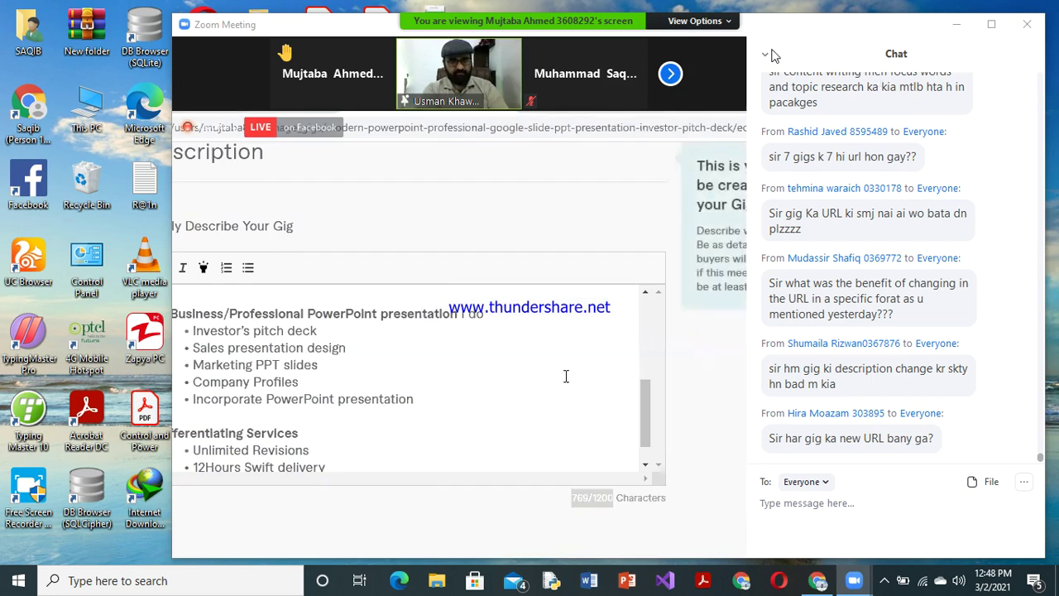
Step: Close the meeting chat and maximize the meeting window
click(764, 54)
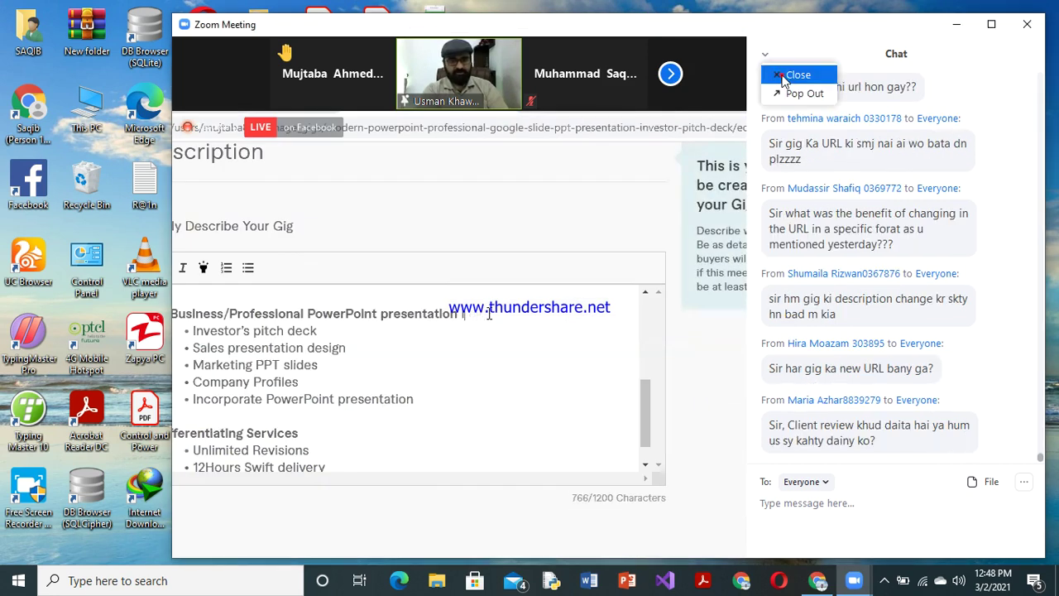
click(794, 75)
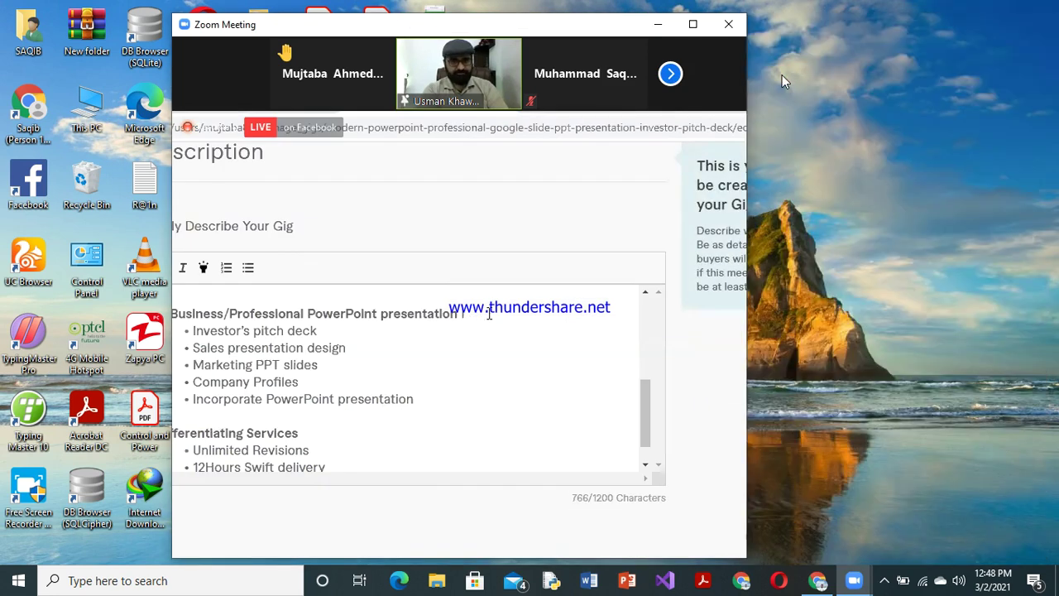
click(692, 24)
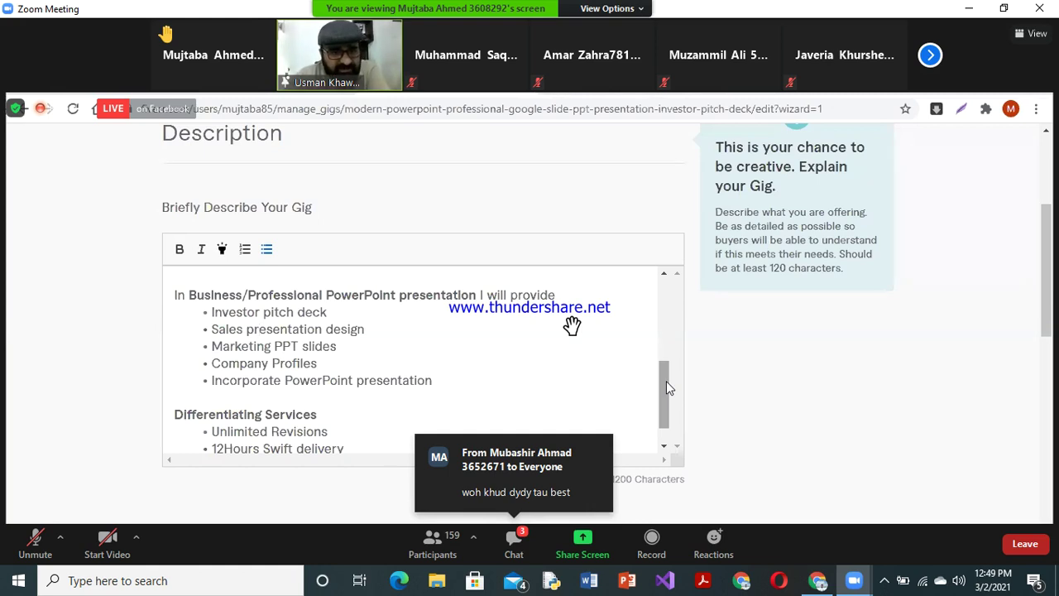
Step: Add a bullet reading "Business Plan" below "Incorporate PowerPoint presentation" in the gig description
drag(666, 380, 666, 387)
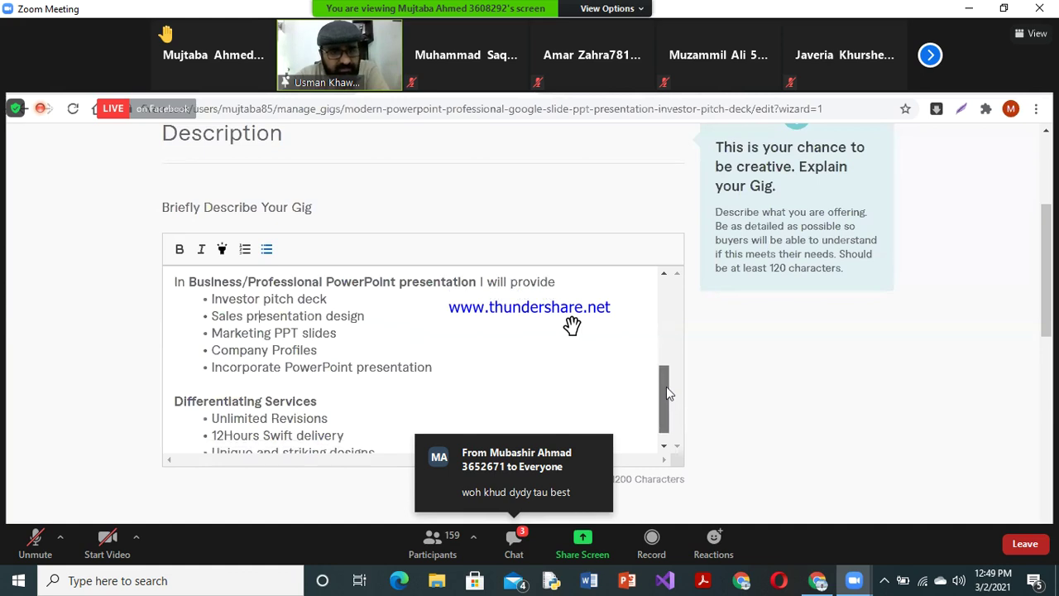
click(446, 372)
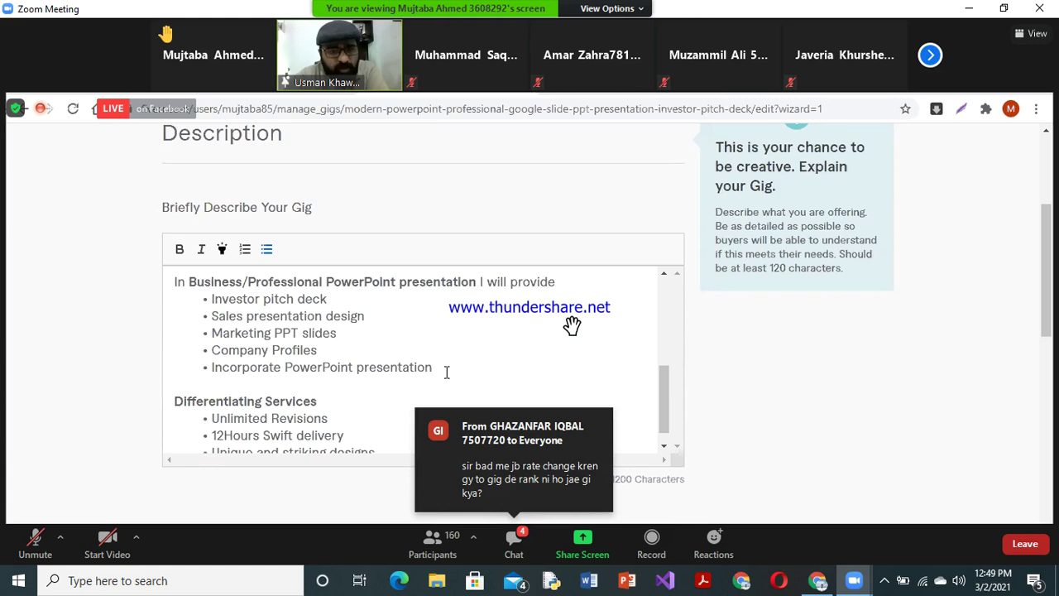
key(Return)
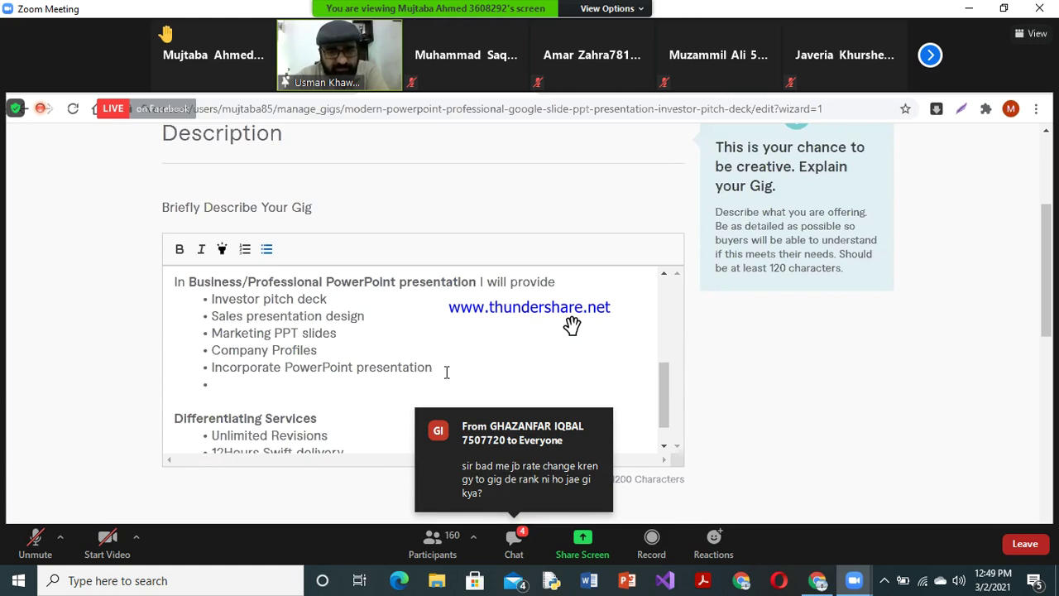
text(Bus)
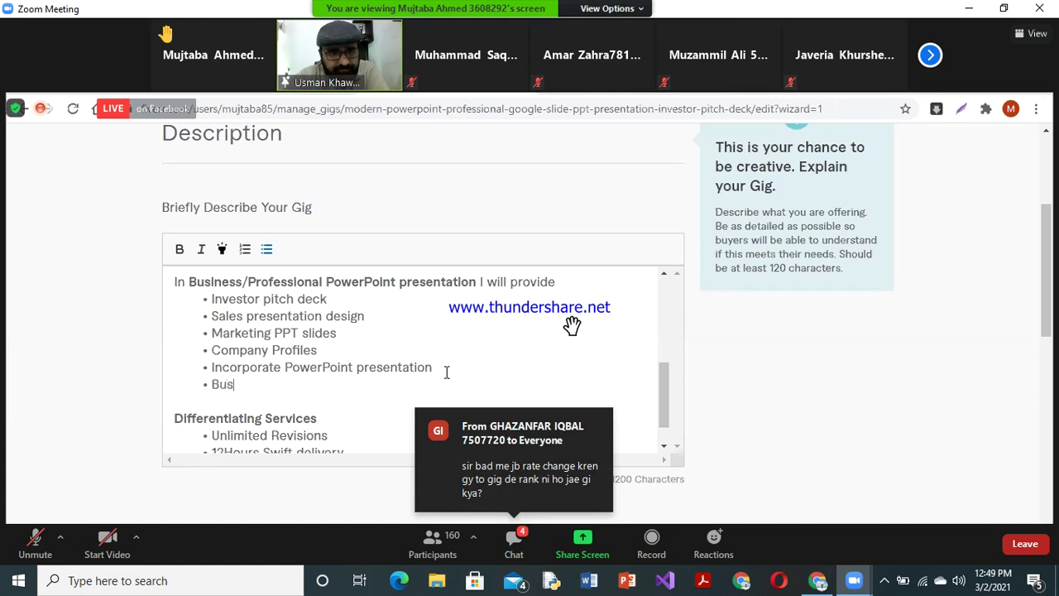
text(iness Plan)
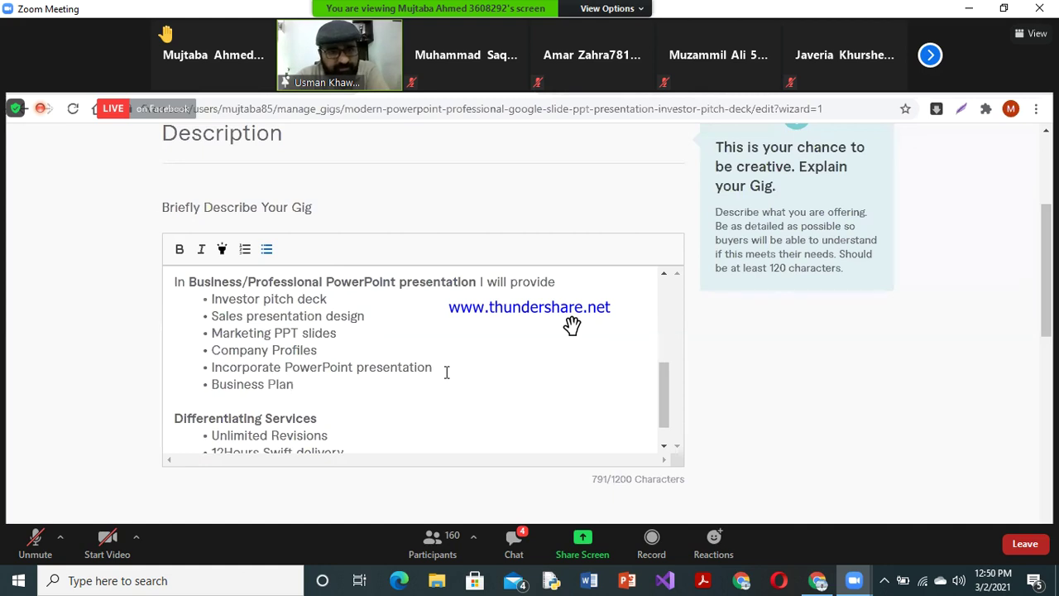
Step: Reword the new last bullet of the PowerPoint services list as "Business presentation"
key(BackSpace)
key(BackSpace)
key(BackSpace)
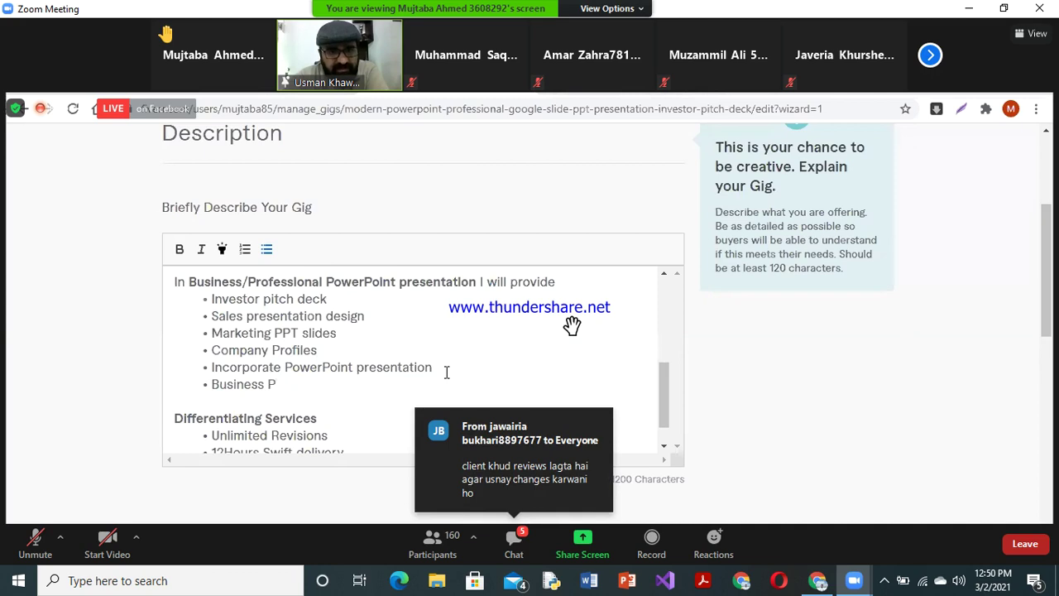
key(BackSpace)
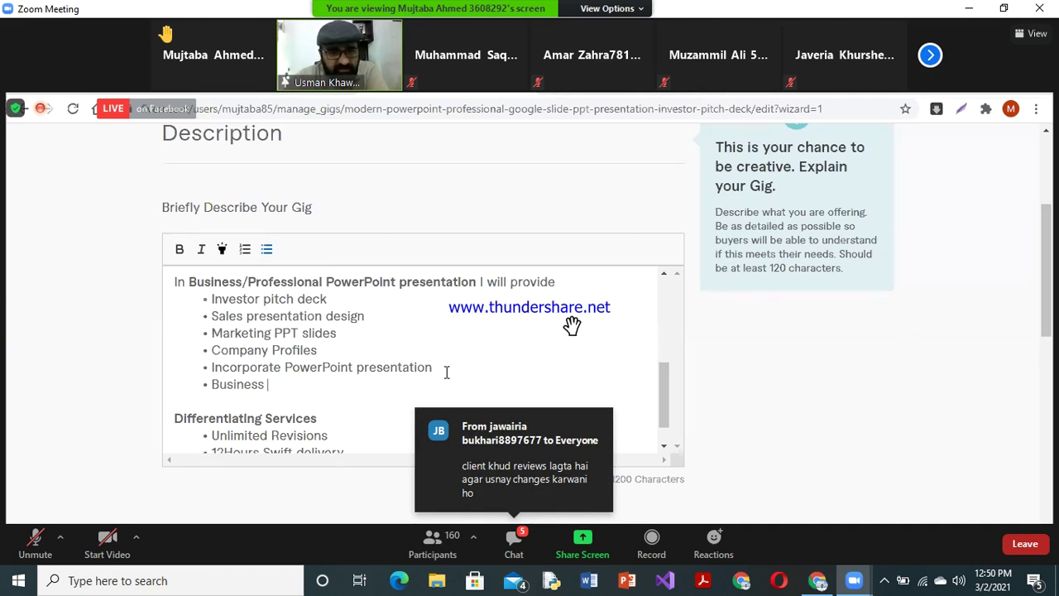
text(p)
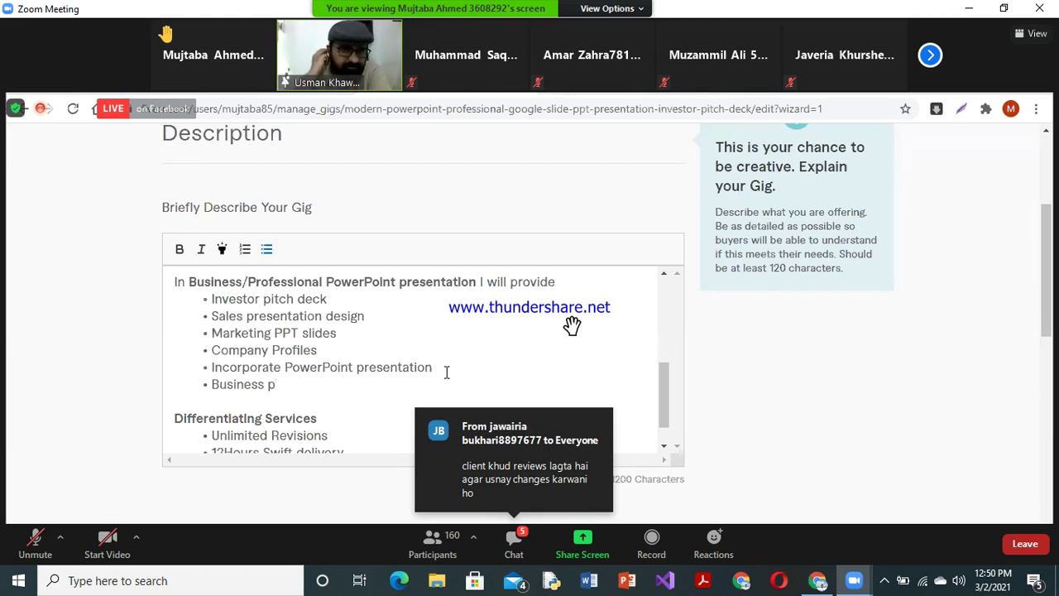
text(re)
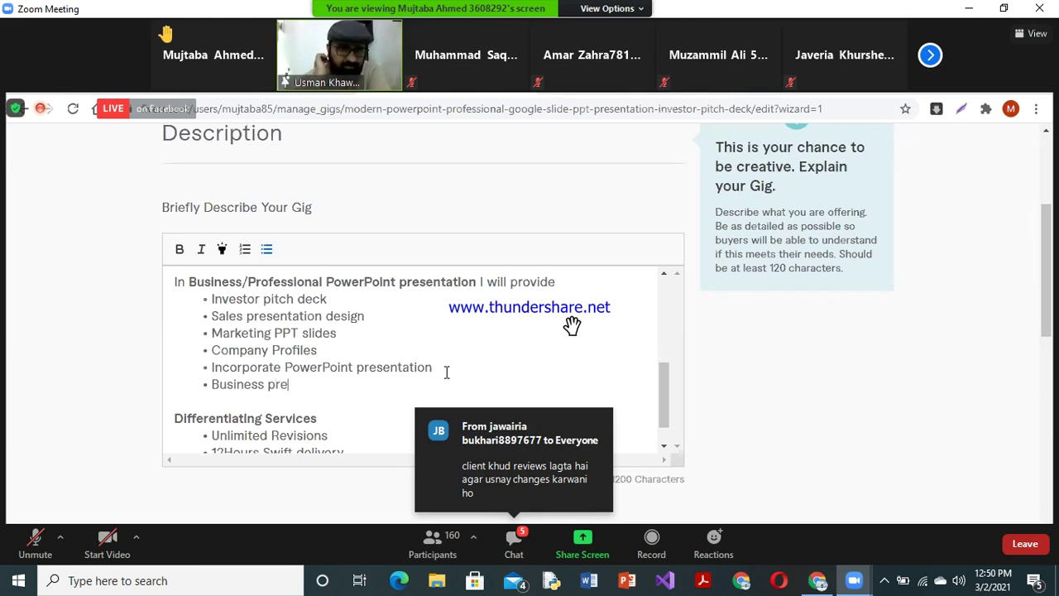
text(sentation)
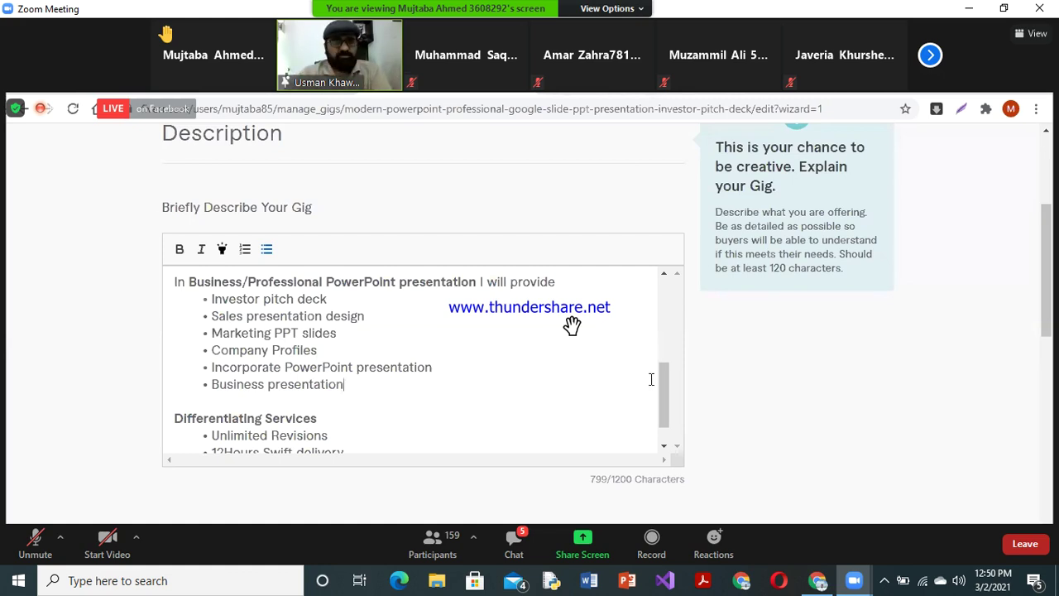
Step: Replace the bold heading "Differentiating Services" in the gig description with "What sets me apart"
drag(666, 382, 667, 399)
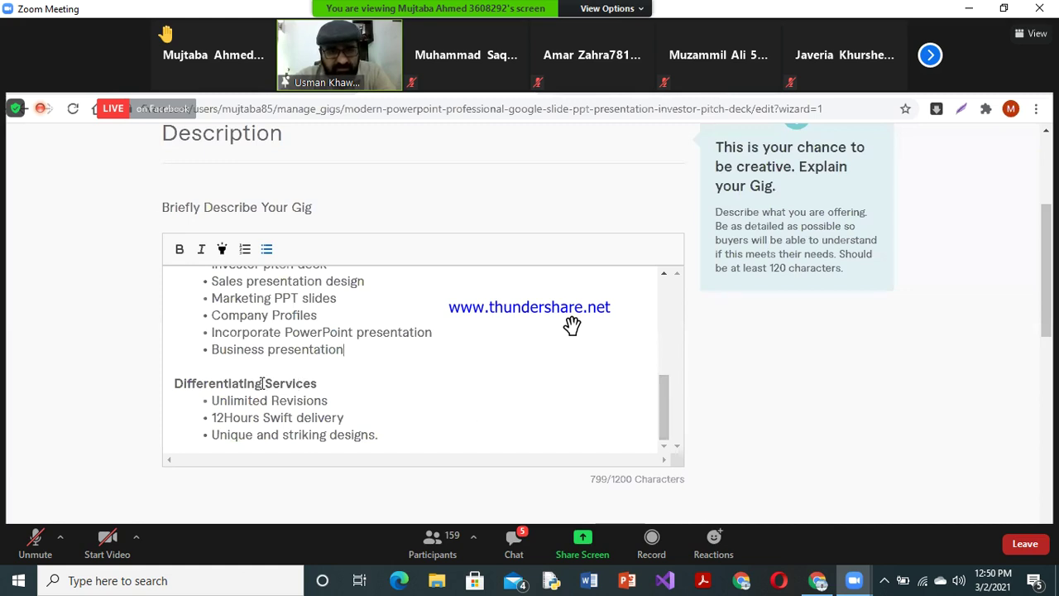
drag(262, 383, 173, 381)
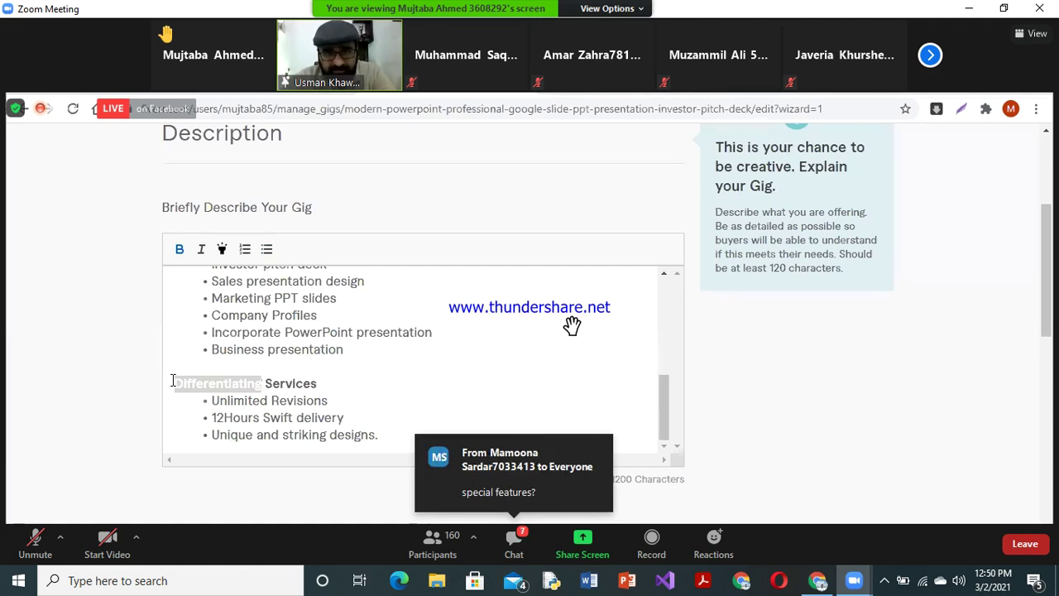
key(Right)
key(Right)
key(Right)
key(Right)
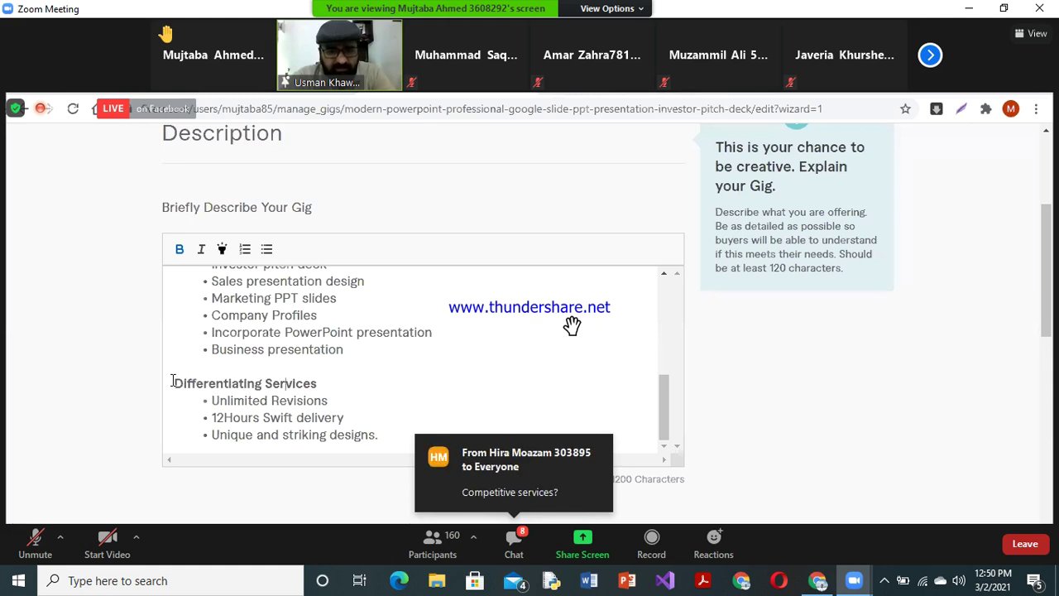
key(shift+Left)
key(shift+Left)
key(shift+Left)
key(shift+Left)
key(shift+Left)
key(shift+Left)
key(shift+Left)
key(shift+Left)
key(shift+Left)
key(shift+Left)
key(shift+Left)
key(shift+Left)
key(shift+Left)
key(shift+Left)
key(shift+Left)
key(shift+Left)
key(shift+Left)
key(shift+Left)
key(shift+Left)
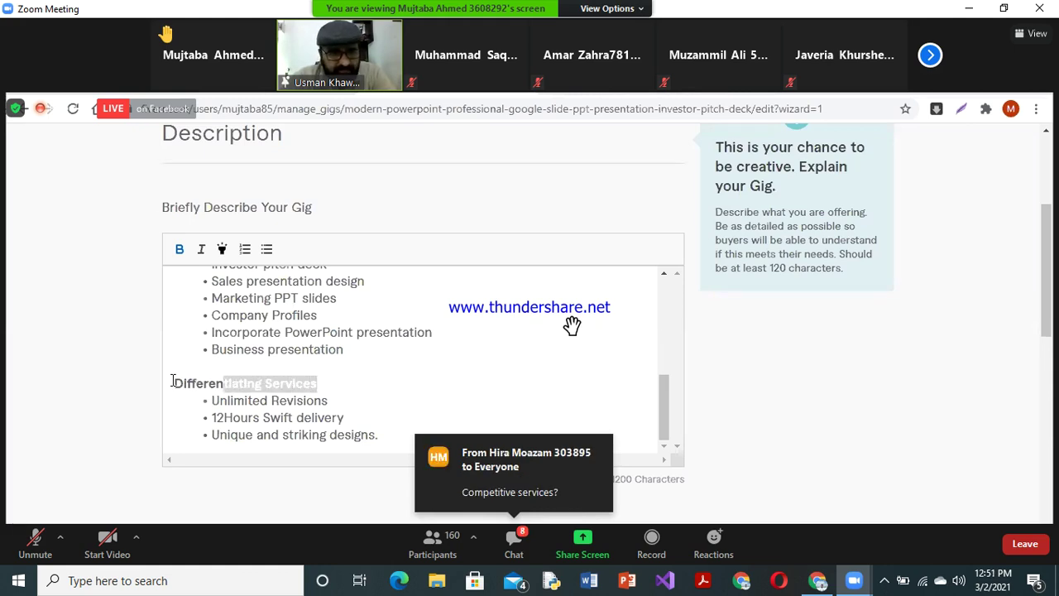
key(shift+Left)
key(shift+Left)
key(shift+Left)
key(shift+Left)
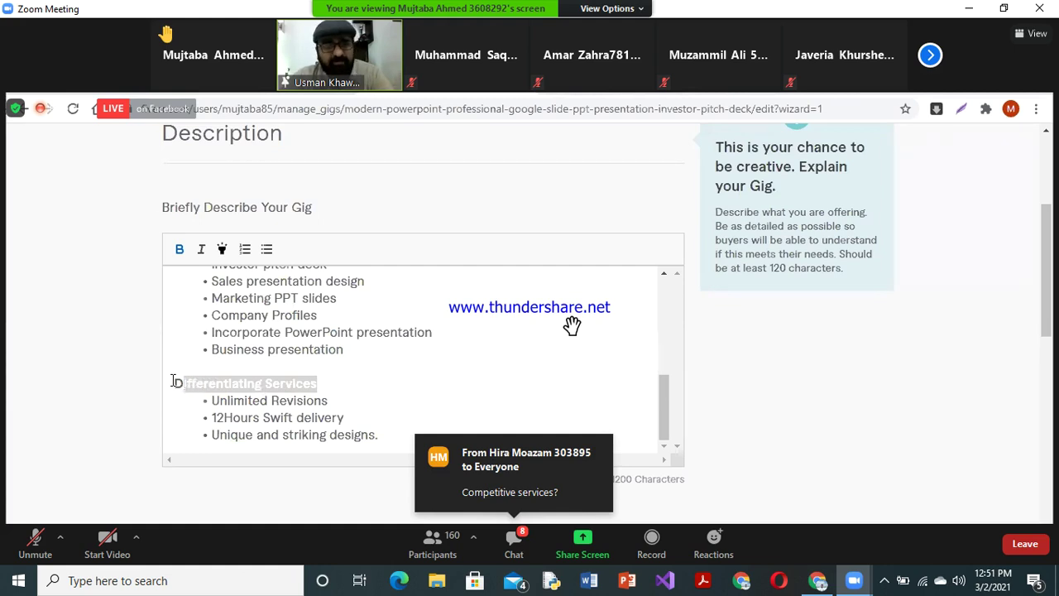
key(shift+Left)
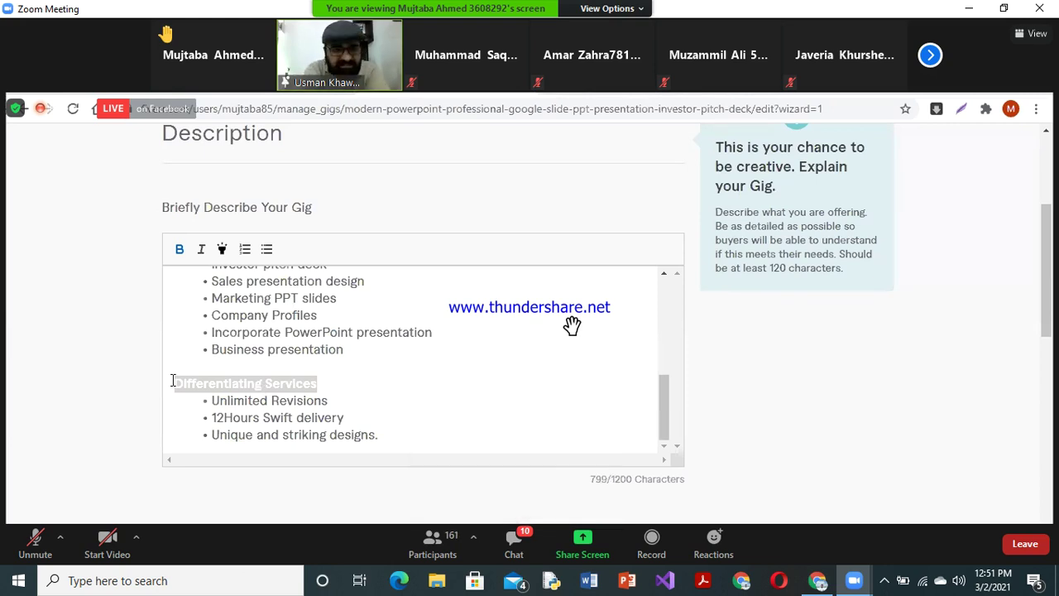
text(W)
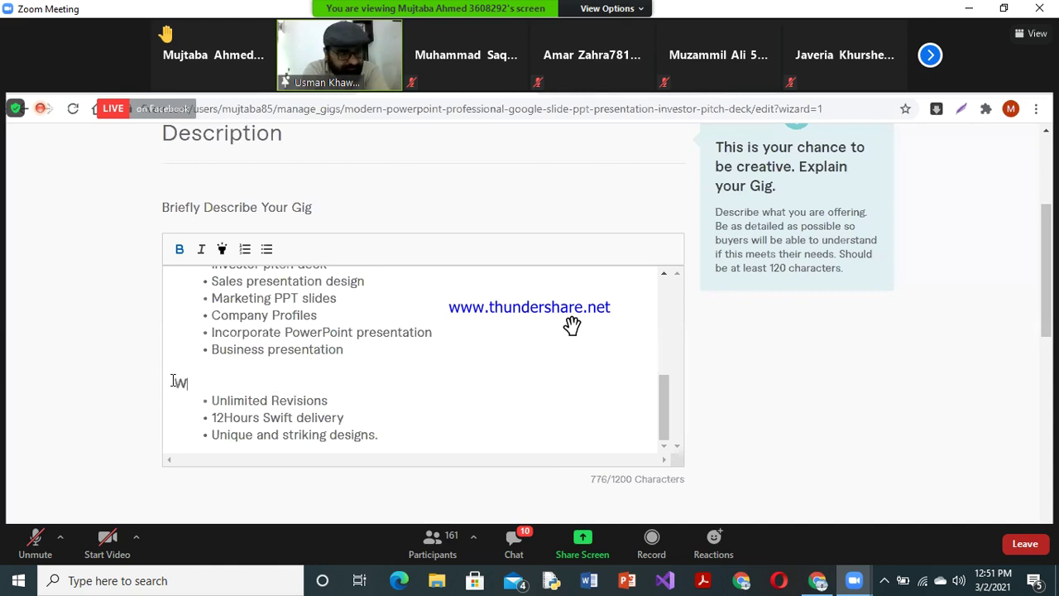
text(hat se)
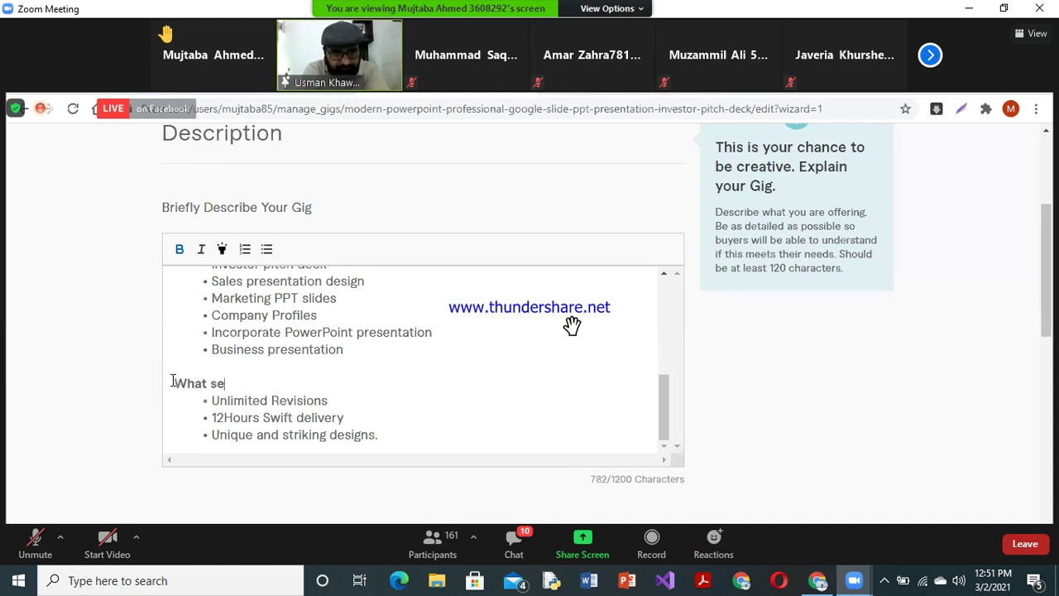
text(ts m)
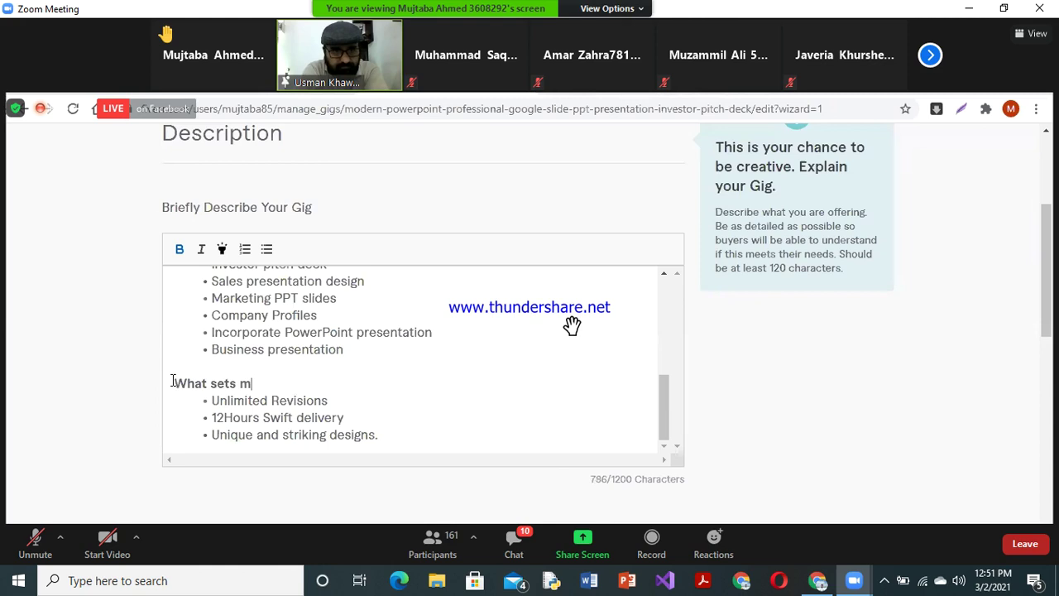
text(e apa)
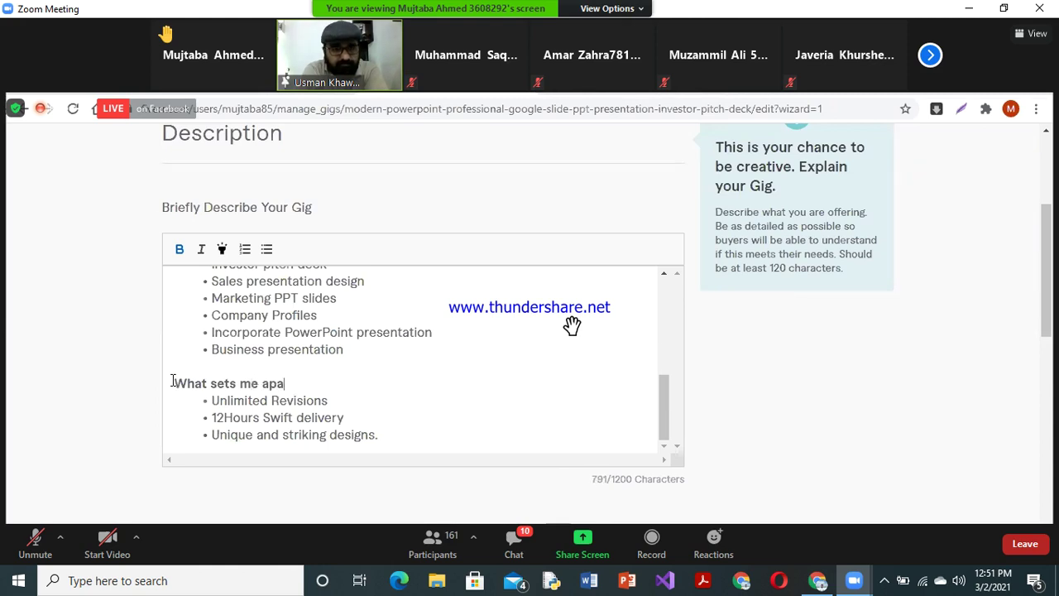
text(rt)
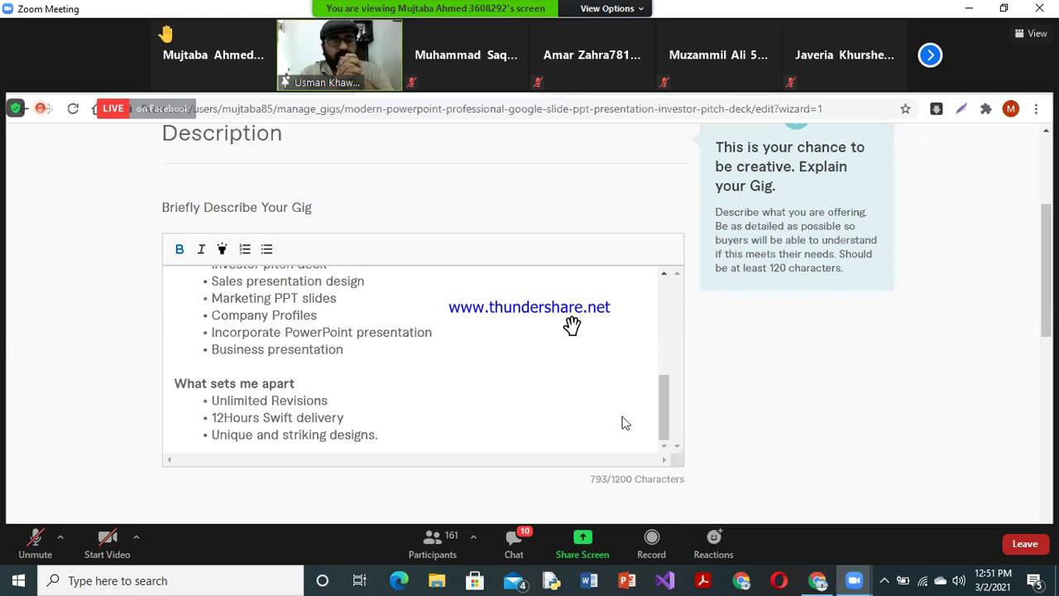
Step: Insert the missing space in "12 Hours" and make "revisions" lowercase in the bullets under "What sets me apart"
click(224, 419)
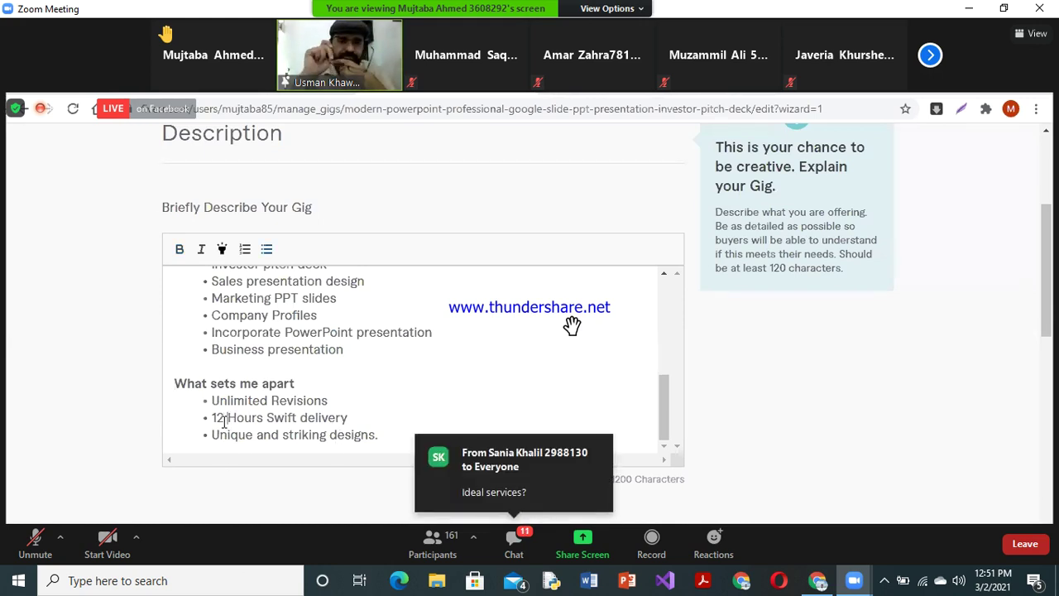
click(383, 435)
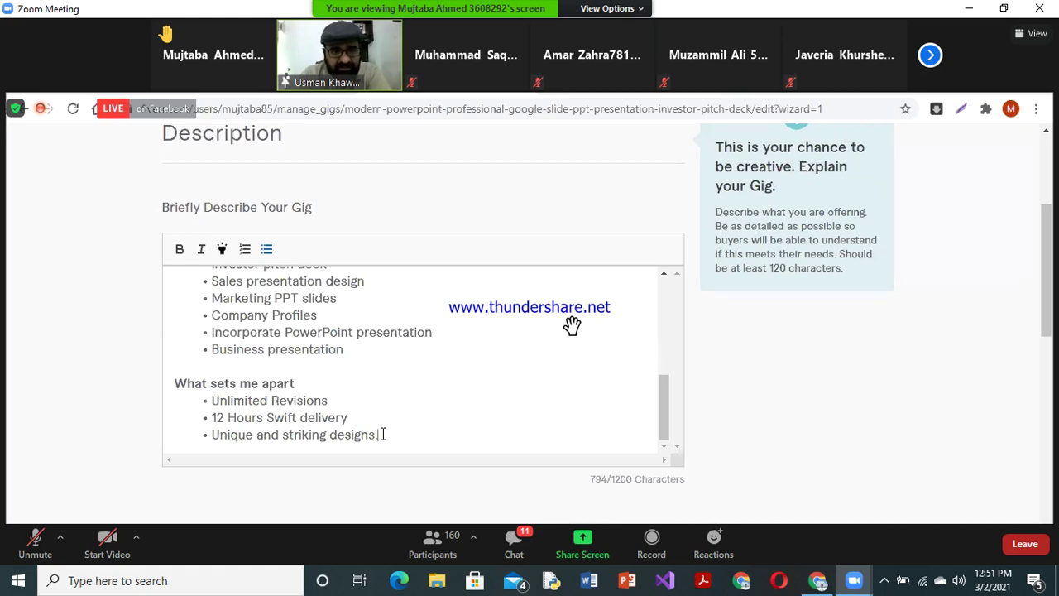
click(277, 400)
key(BackSpace)
text(r)
Step: Make both capitalized words lowercase in the delivery bullet so it reads "12 hours swift delivery"
click(276, 418)
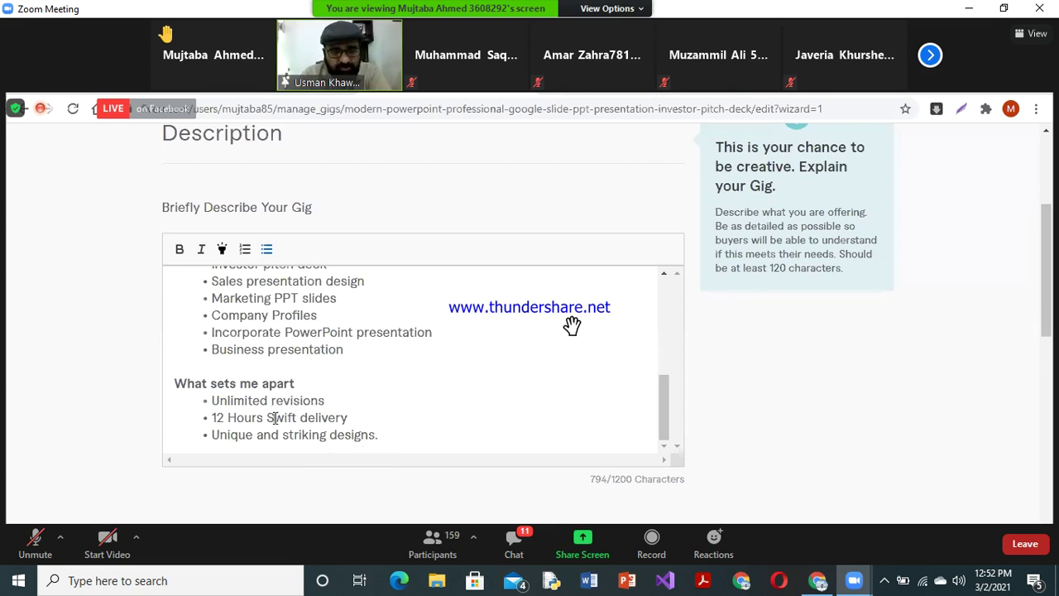
key(BackSpace)
text(s)
key(Left)
key(Left)
key(Left)
key(Left)
key(Left)
key(Left)
key(BackSpace)
text(h)
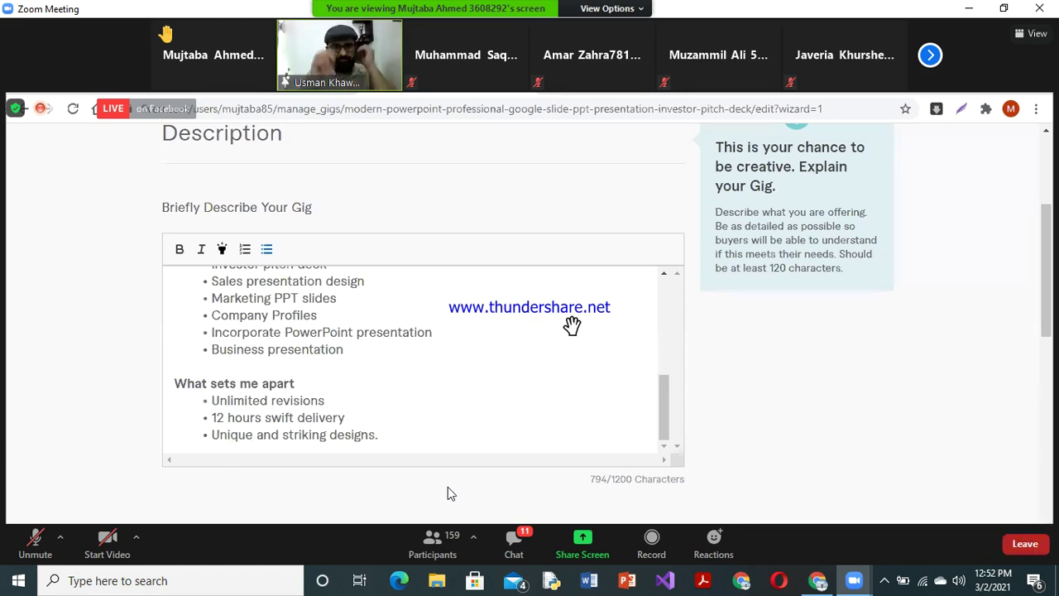
click(402, 443)
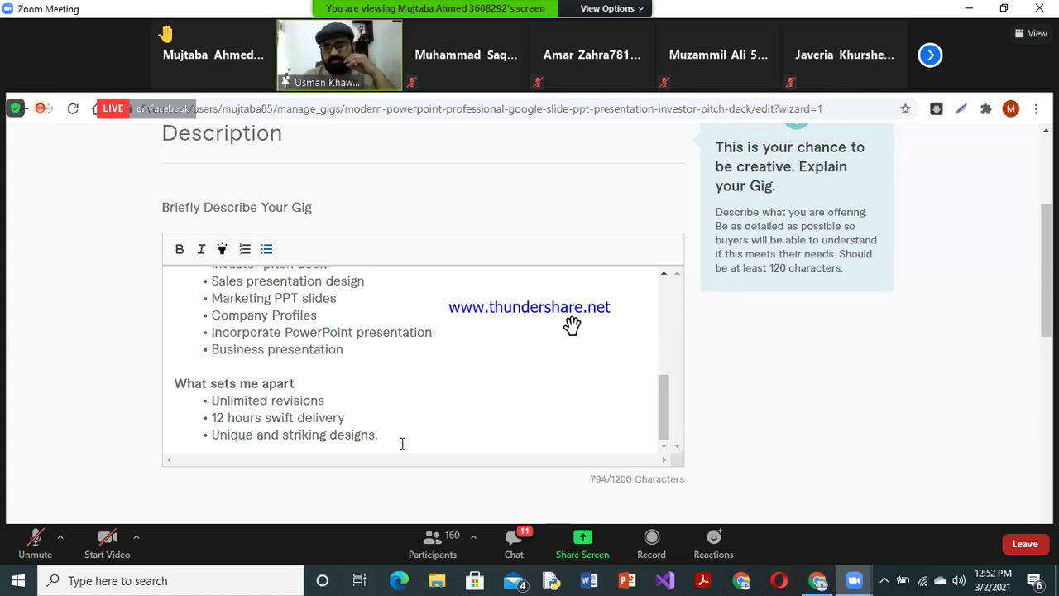
key(Return)
key(BackSpace)
key(BackSpace)
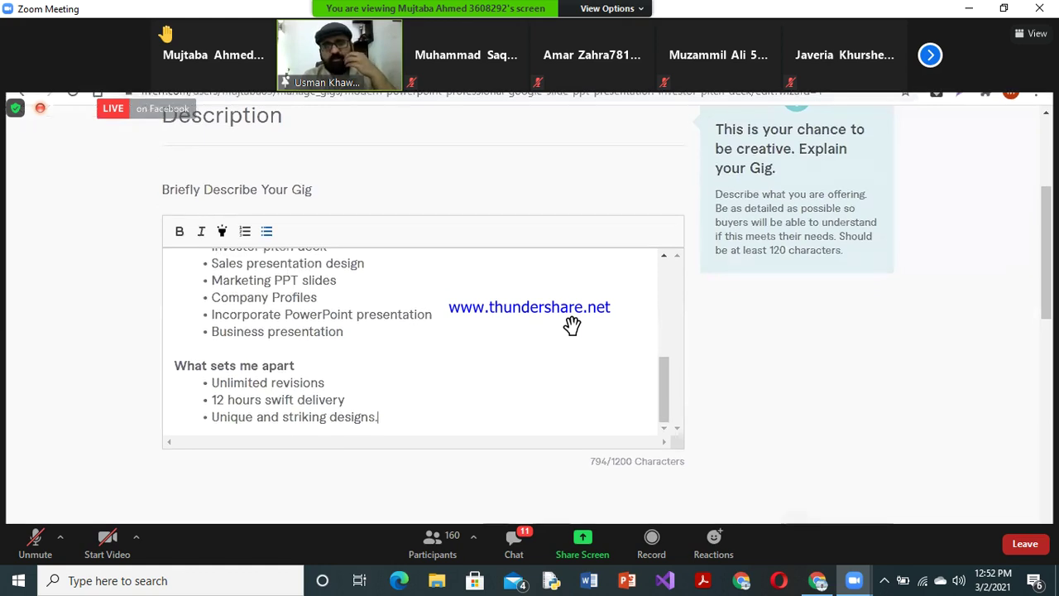
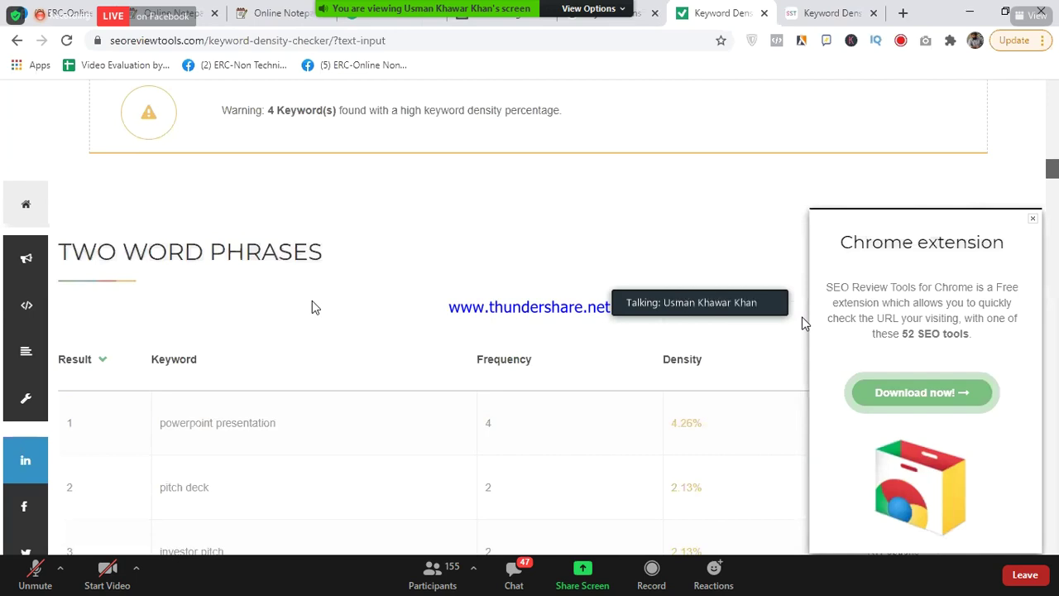
Step: Examine the keyword frequencies and densities in the two-word phrases table of the density report
scroll(312, 307, down, 2)
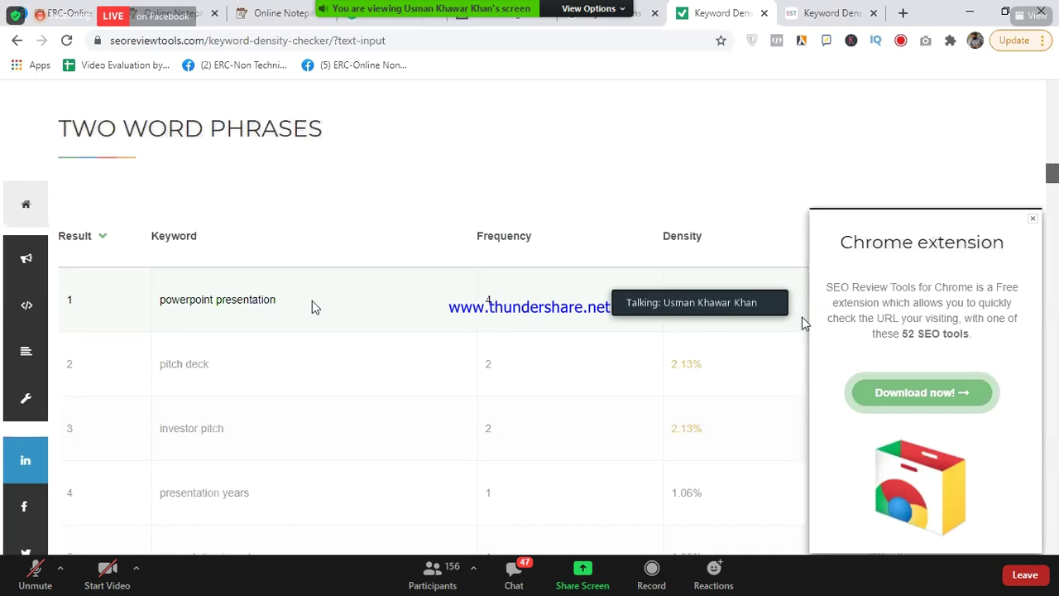
scroll(313, 307, down, 1)
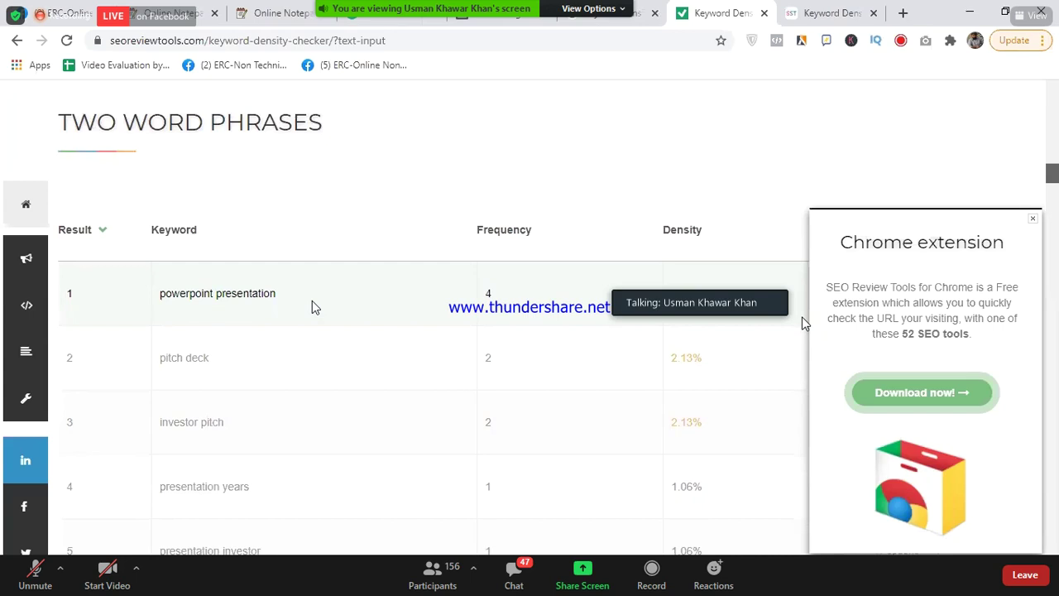
scroll(313, 307, down, 1)
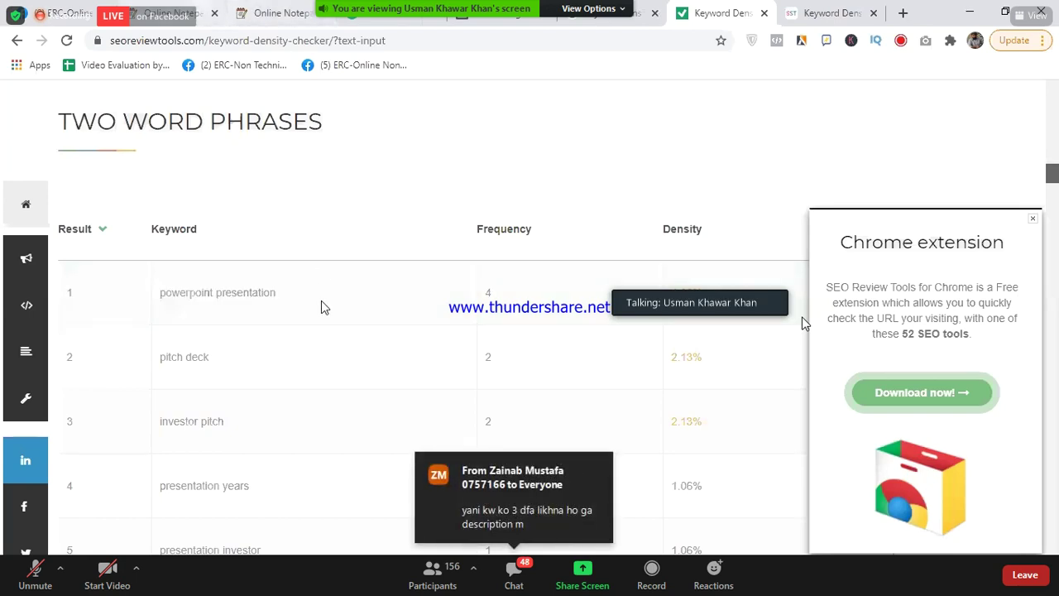
Step: Look through the gig description note, and find the Keyword Research section in the SELLING ON FIVERR note
key(ctrl+shift+Tab)
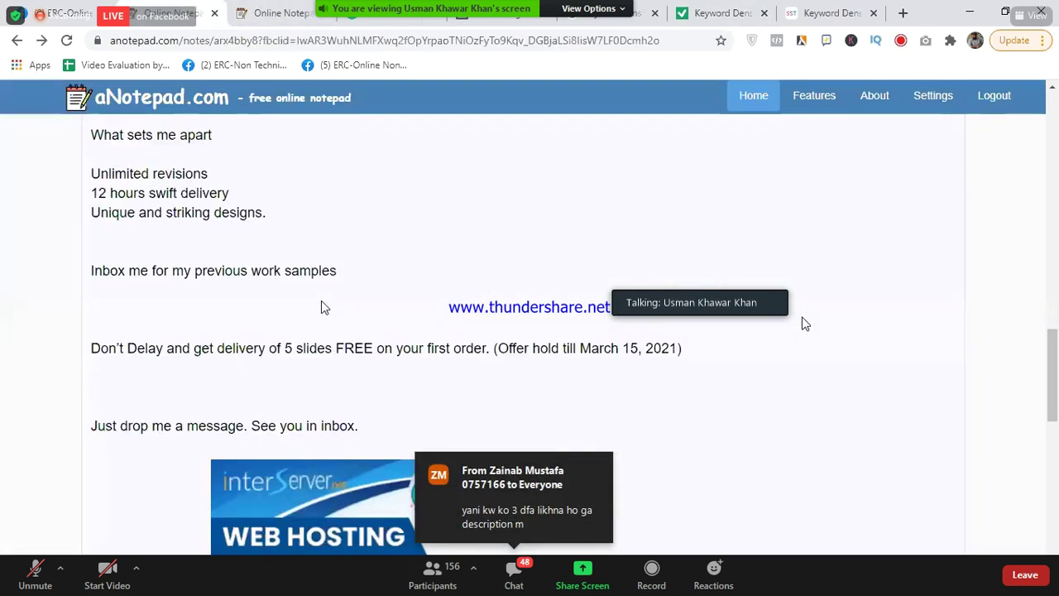
scroll(323, 307, up, 15)
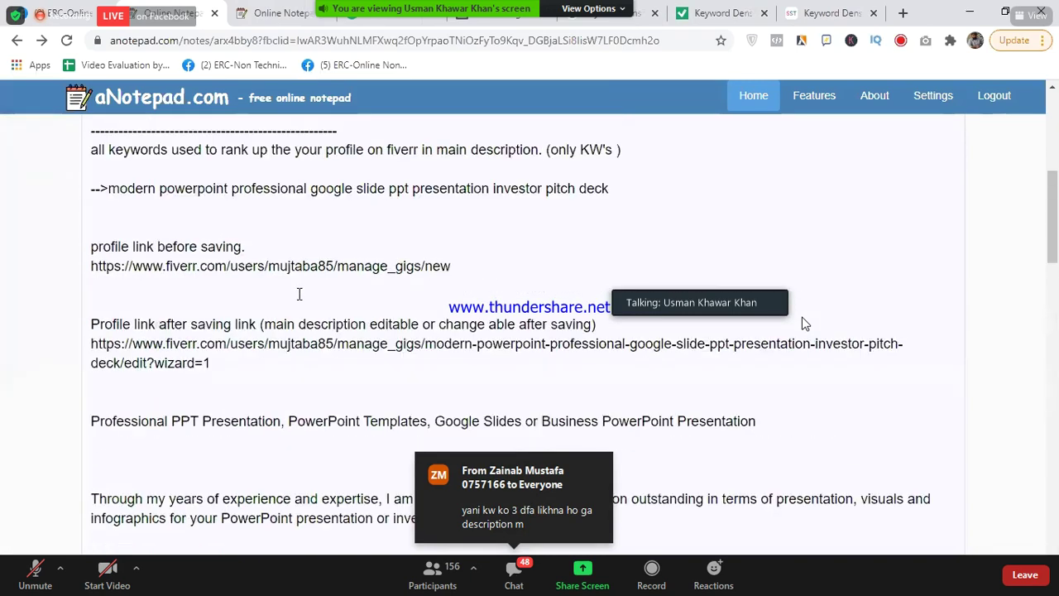
key(ctrl+Tab)
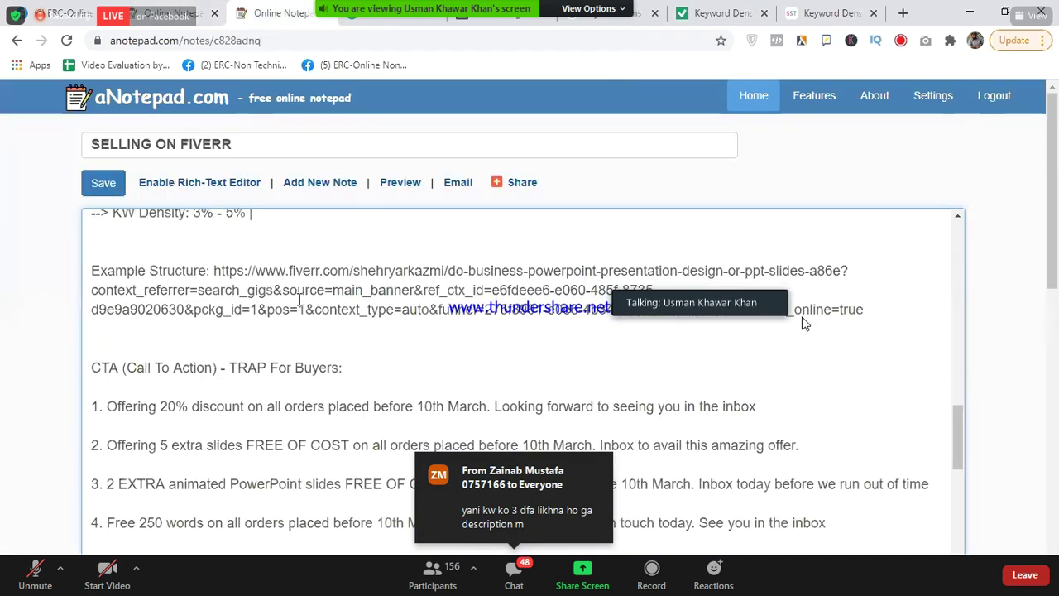
scroll(299, 299, up, 10)
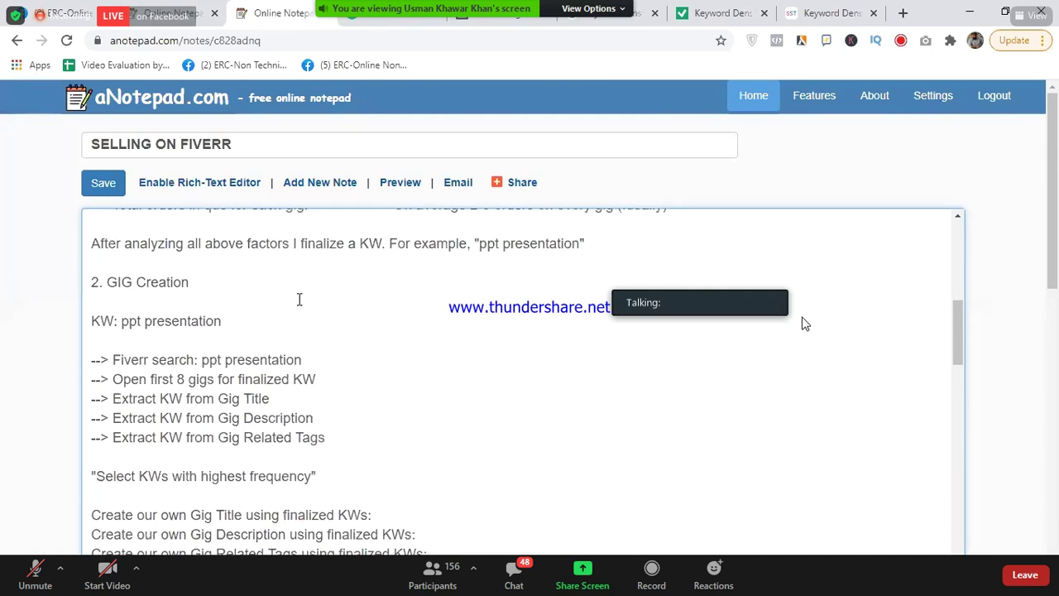
scroll(300, 299, up, 3)
scroll(300, 300, up, 1)
drag(211, 274, 233, 279)
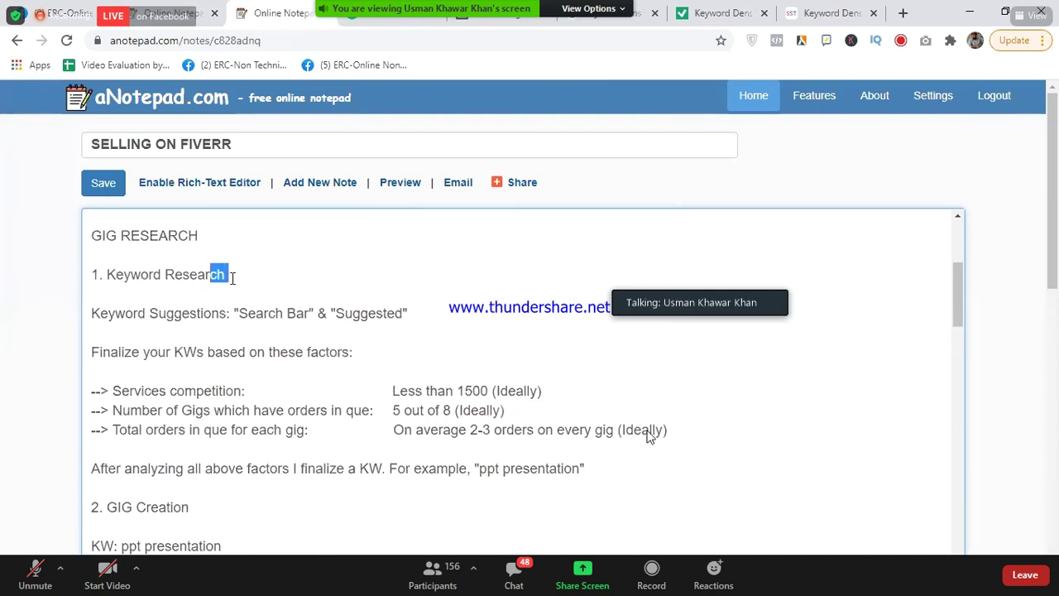
Step: Read the latest messages in the meeting chat and minimize the chat window
click(513, 571)
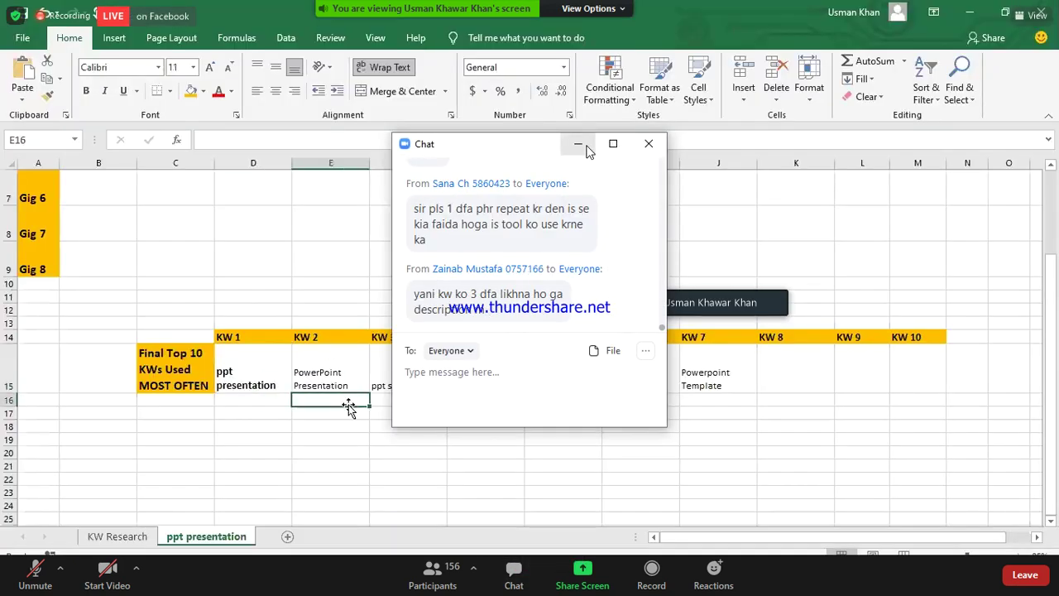
click(583, 148)
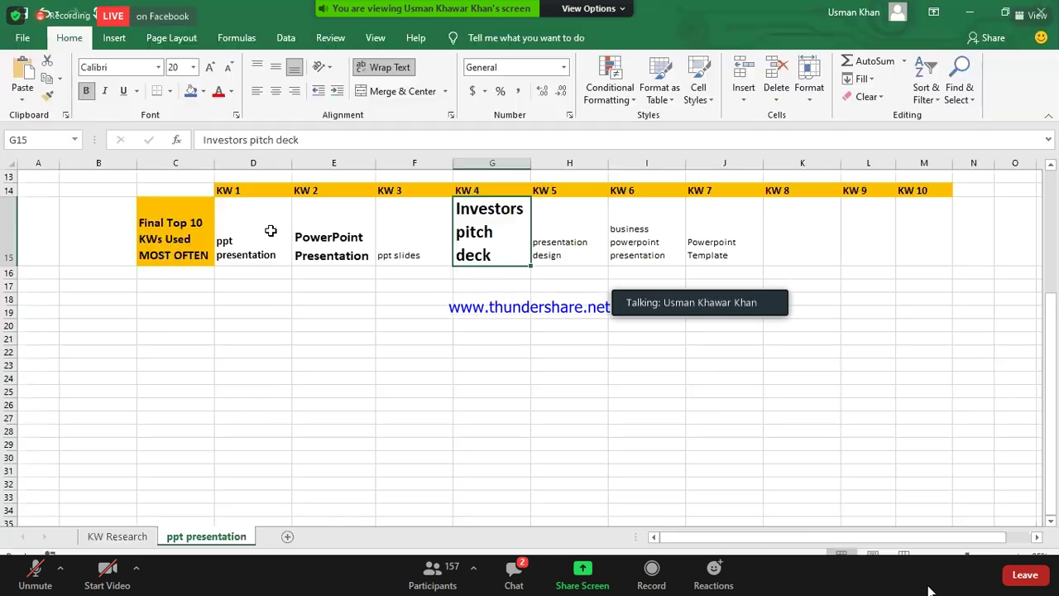
Step: Review the final keywords KW 1 to KW 4 in row 15 of the ppt presentation sheet
click(257, 240)
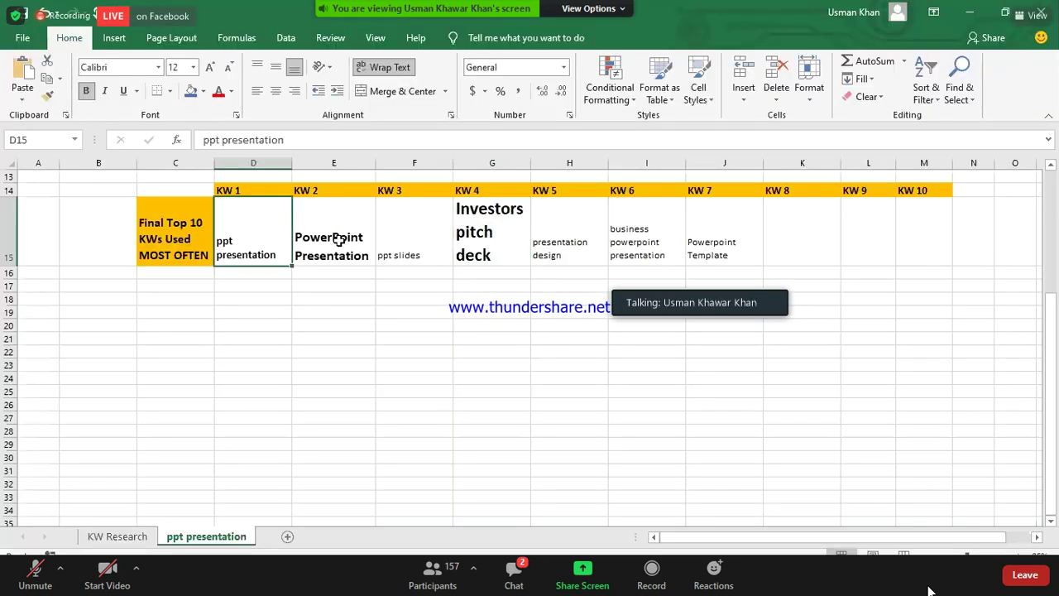
click(340, 240)
click(405, 249)
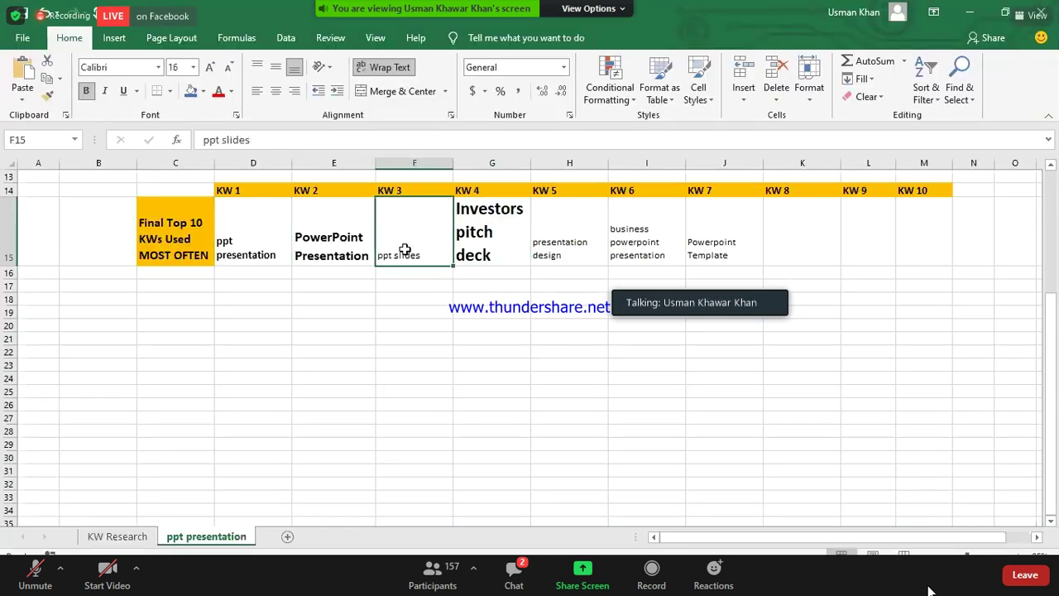
click(480, 239)
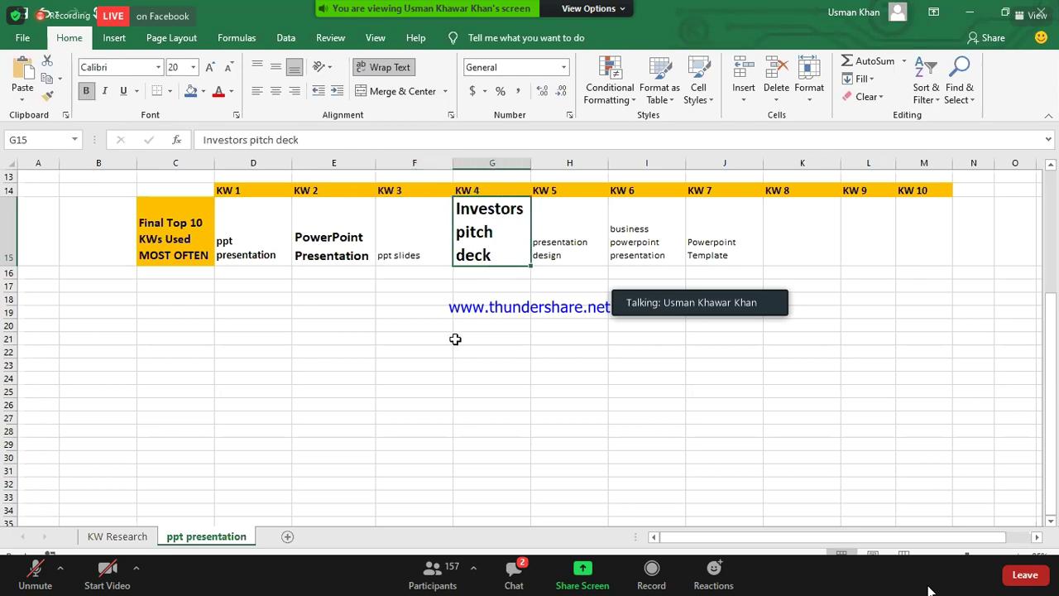
Step: Switch to the keyword density report in Chrome and examine its two-word and three-word phrase sections
key(alt+Tab)
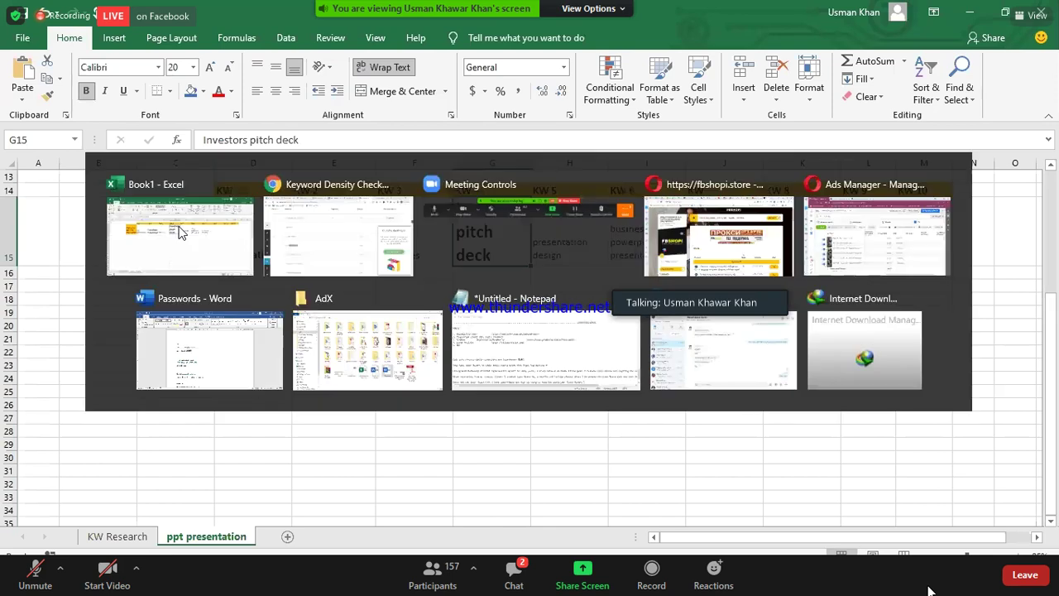
scroll(95, 145, up, 2)
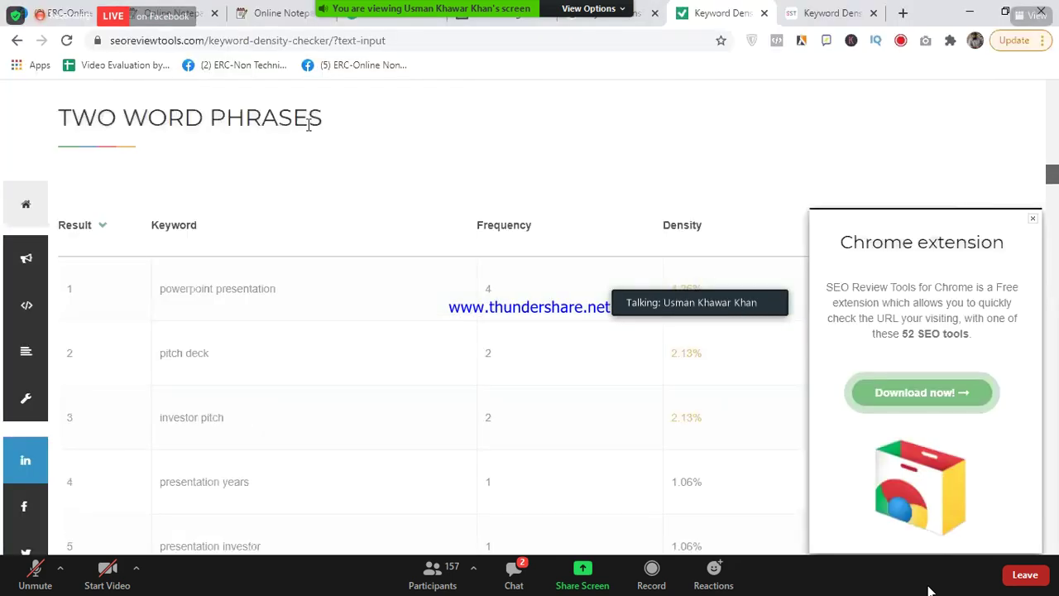
drag(59, 117, 331, 132)
click(256, 171)
scroll(257, 171, down, 5)
drag(73, 235, 354, 220)
scroll(352, 220, down, 1)
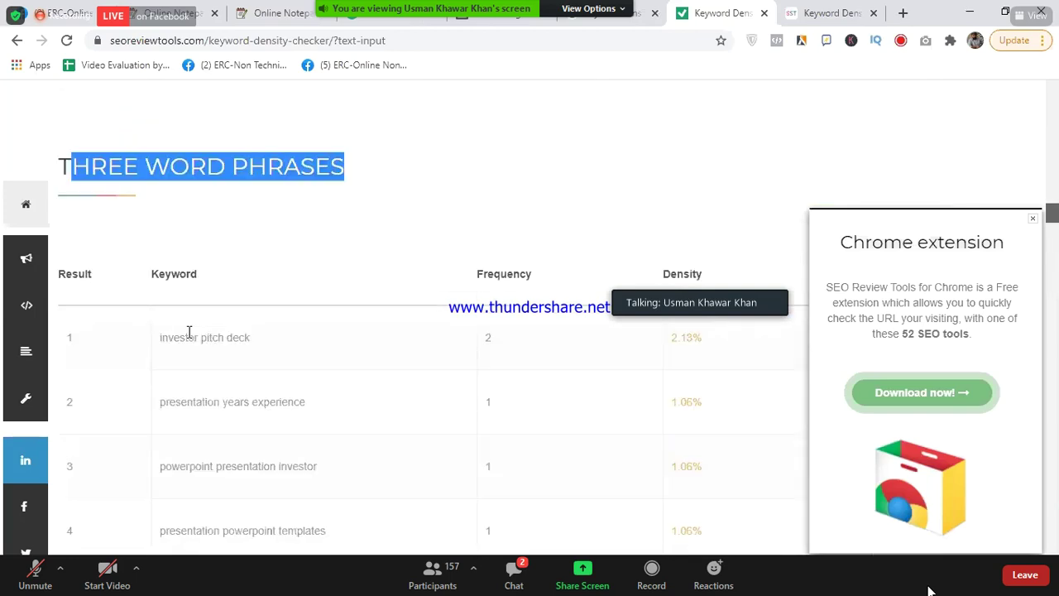
Step: Check the frequency and density of "investor pitch deck" in the three-word phrases table
drag(160, 338, 262, 348)
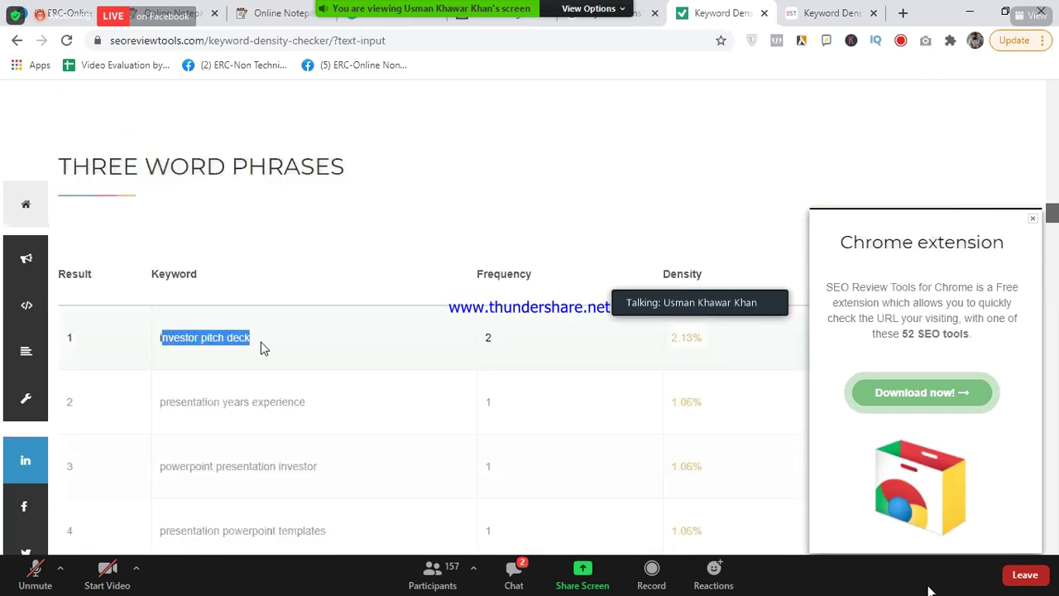
click(490, 340)
double_click(490, 340)
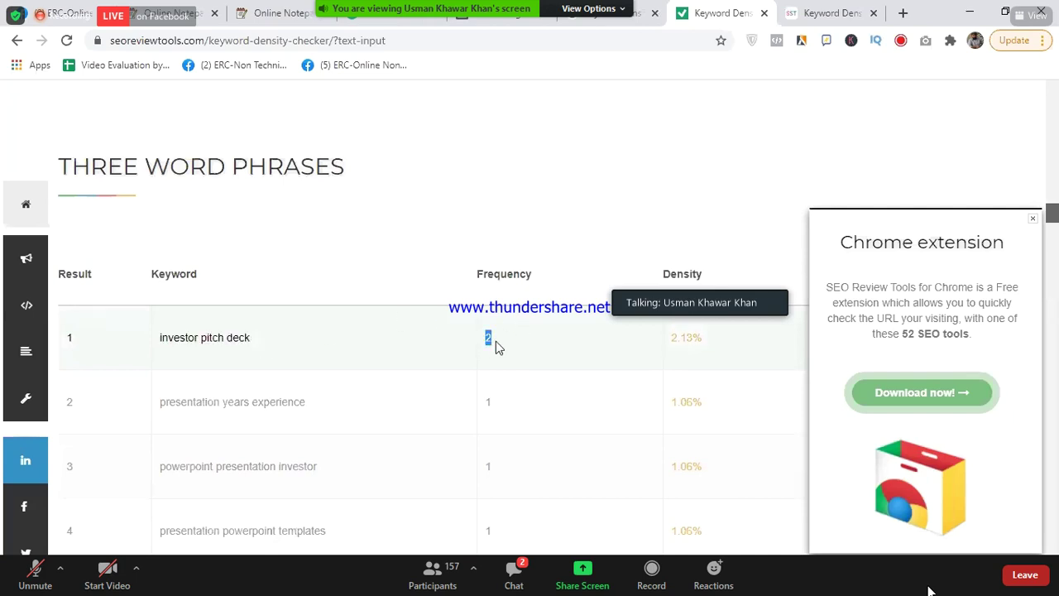
drag(668, 338, 700, 338)
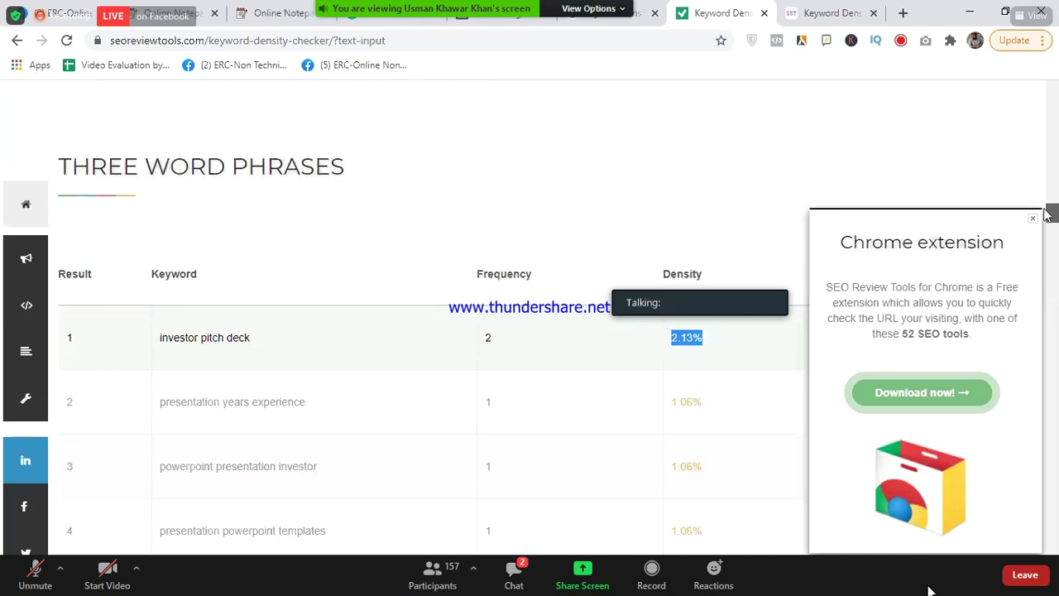
click(571, 577)
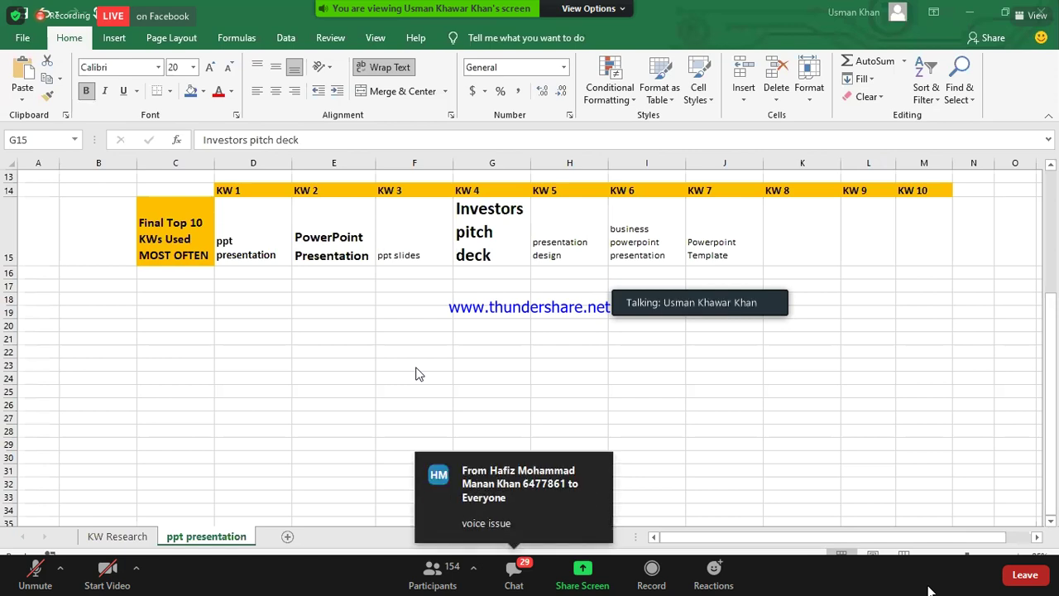
key(alt+Tab)
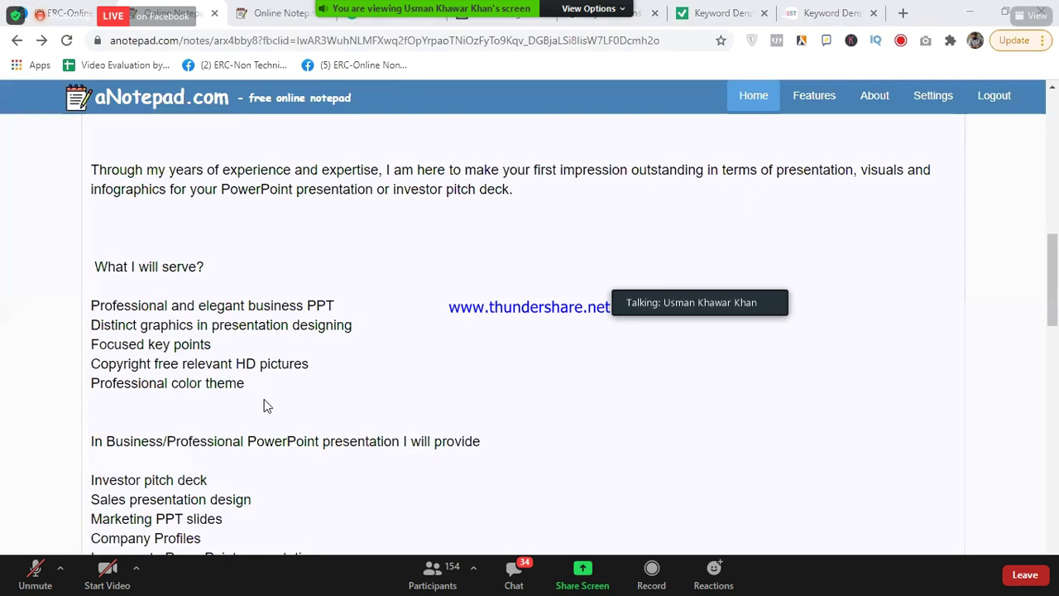
click(517, 572)
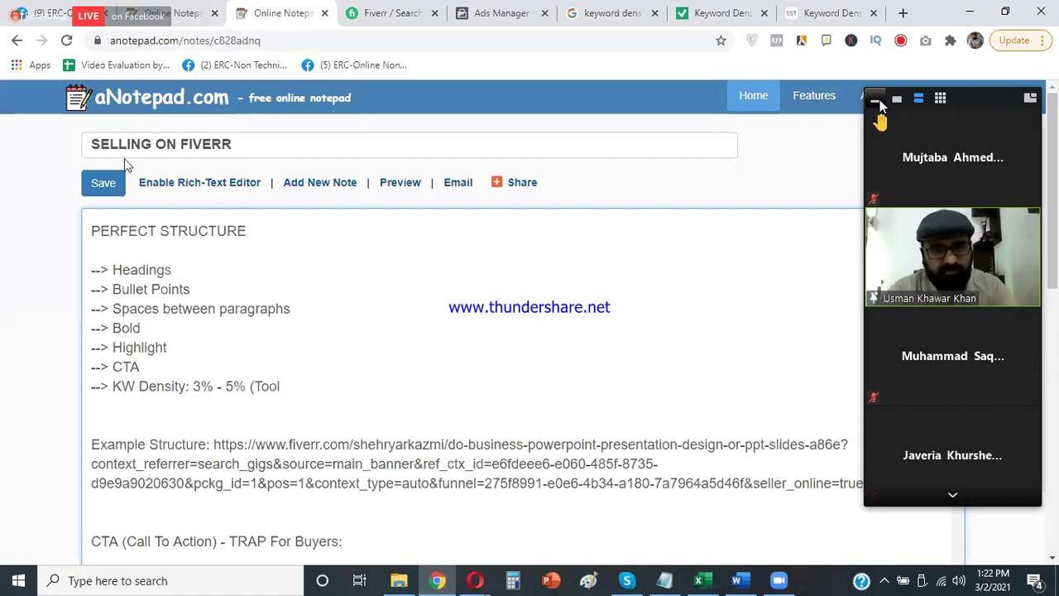
Step: Collapse the meeting's video panel and examine the one-word phrases section of the keyword density report
click(877, 99)
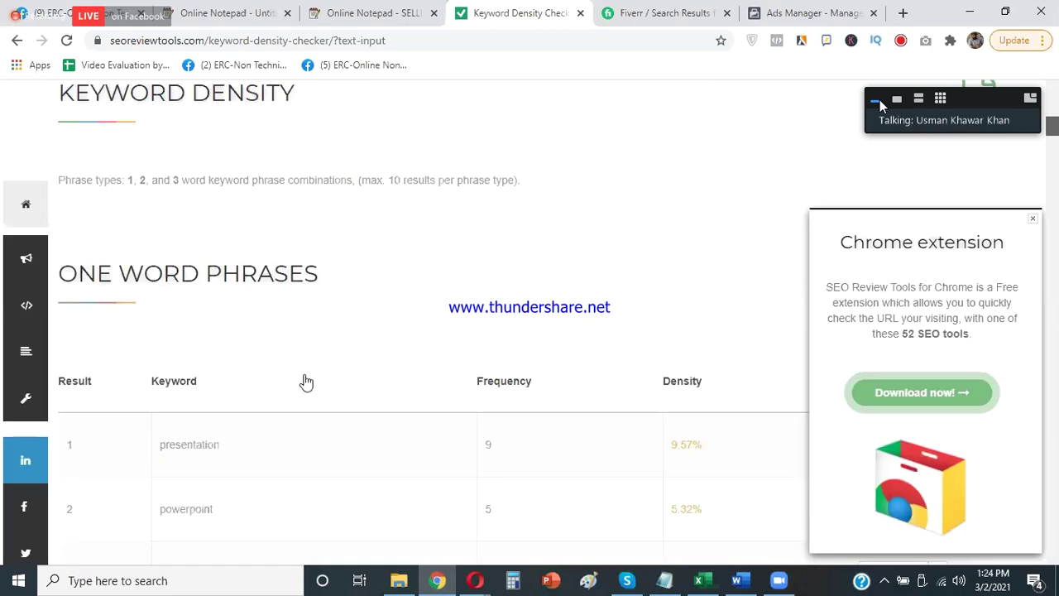
scroll(307, 381, down, 1)
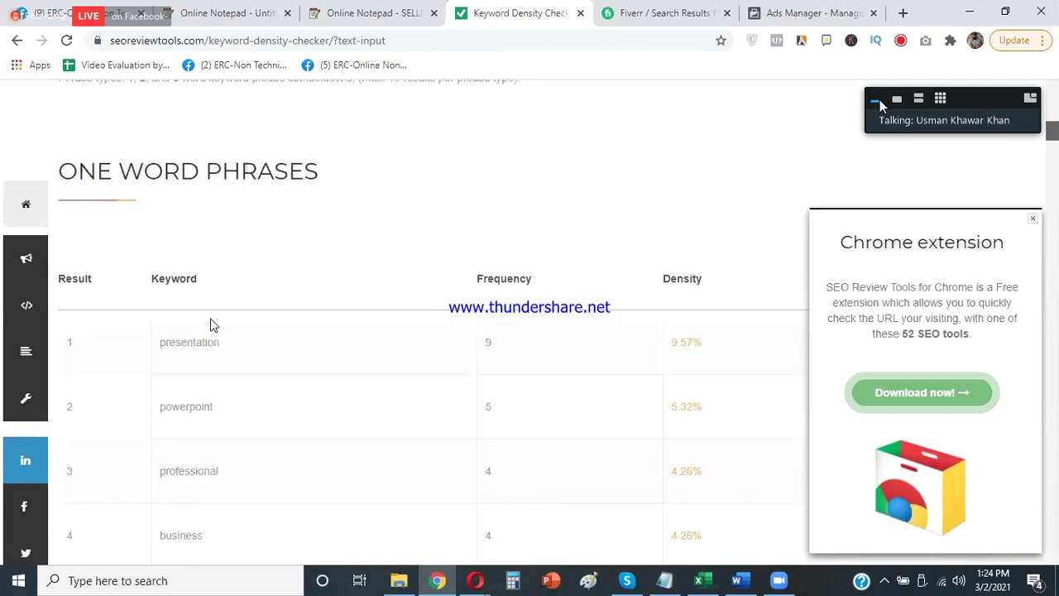
drag(90, 186, 321, 169)
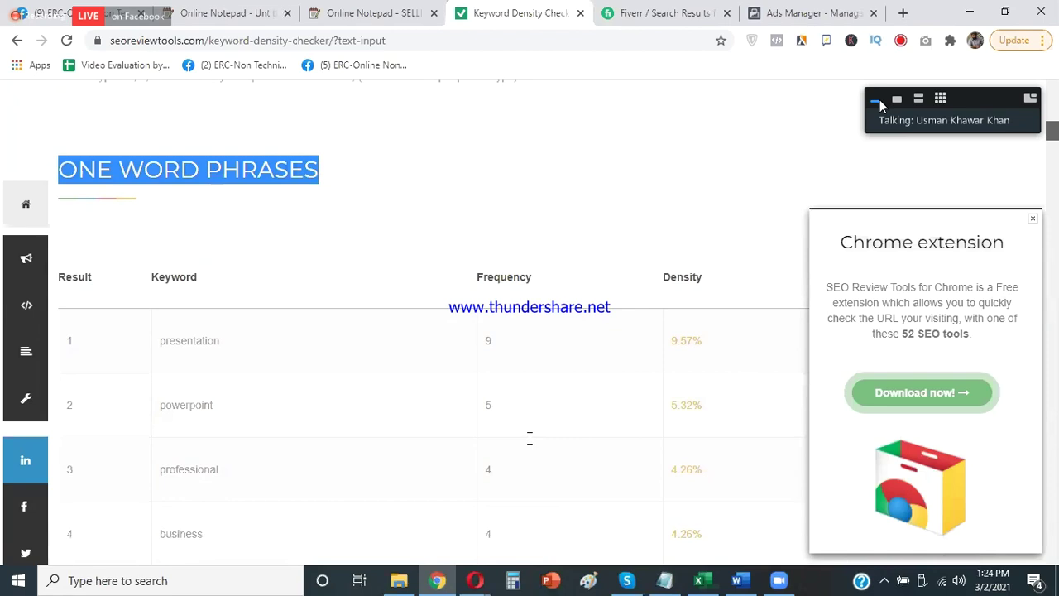
click(529, 438)
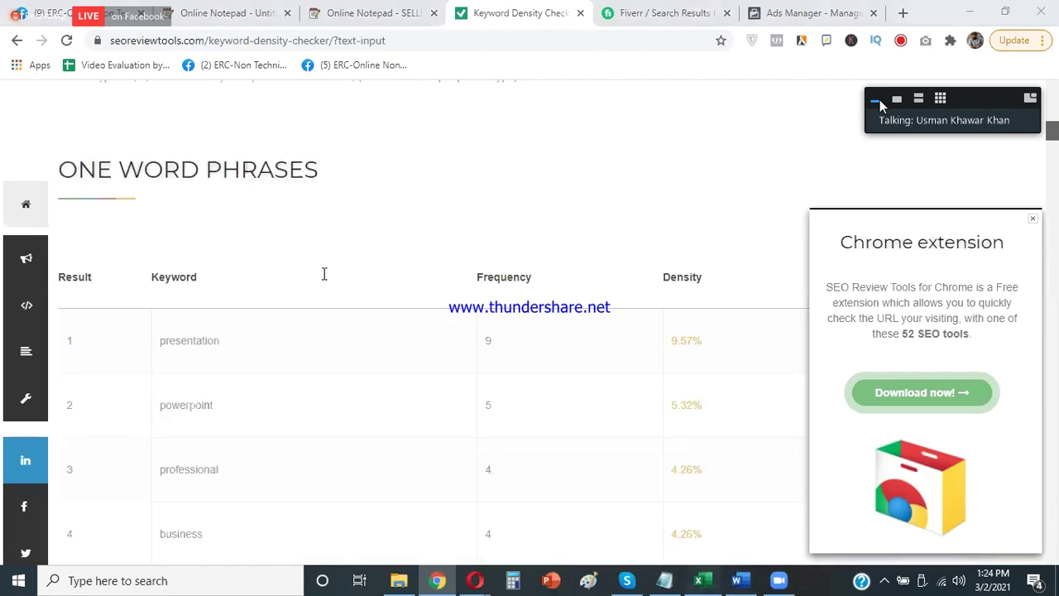
Step: Switch to the Excel keyword workbook and go through the final keywords from KW 2 to KW 7
key(alt+Tab)
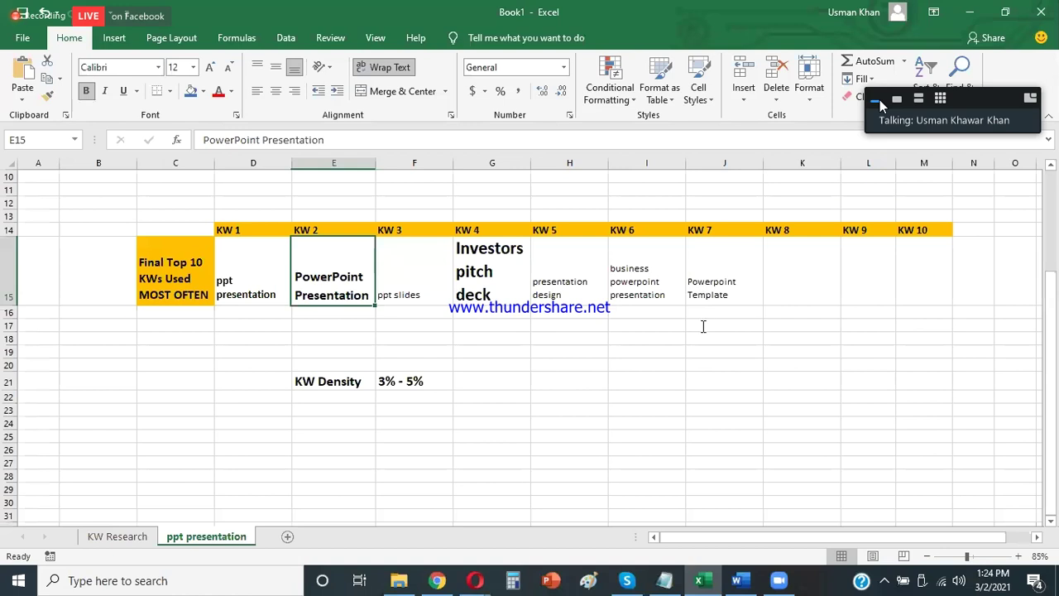
key(Right)
key(Right)
key(Right)
key(Right)
key(Right)
click(673, 435)
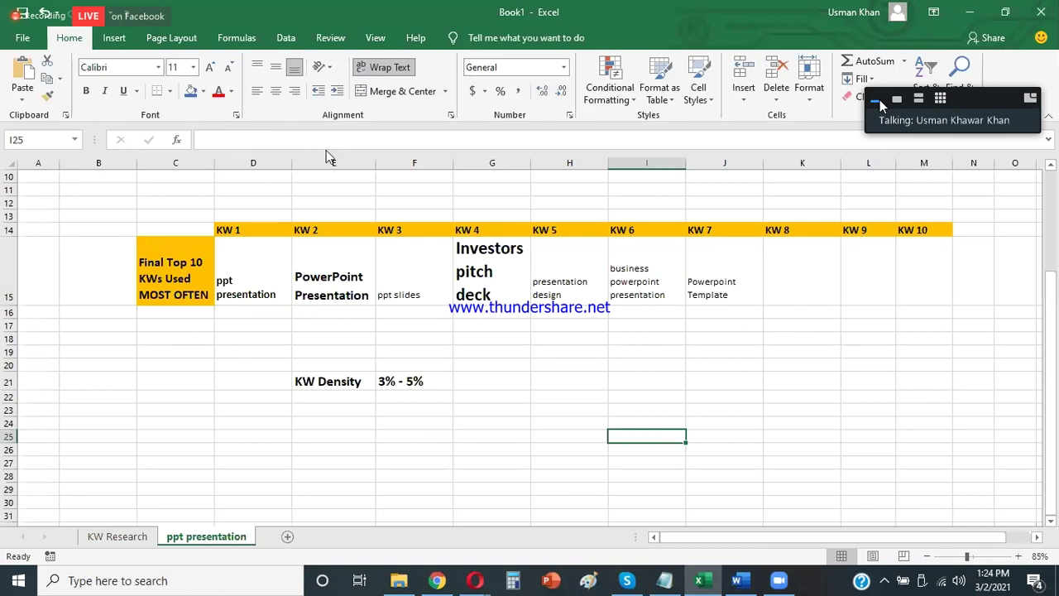
Step: Return to the density report in Chrome and highlight the "Two Word Phrases" heading for review
key(alt+Tab)
scroll(58, 119, down, 10)
drag(58, 124, 327, 120)
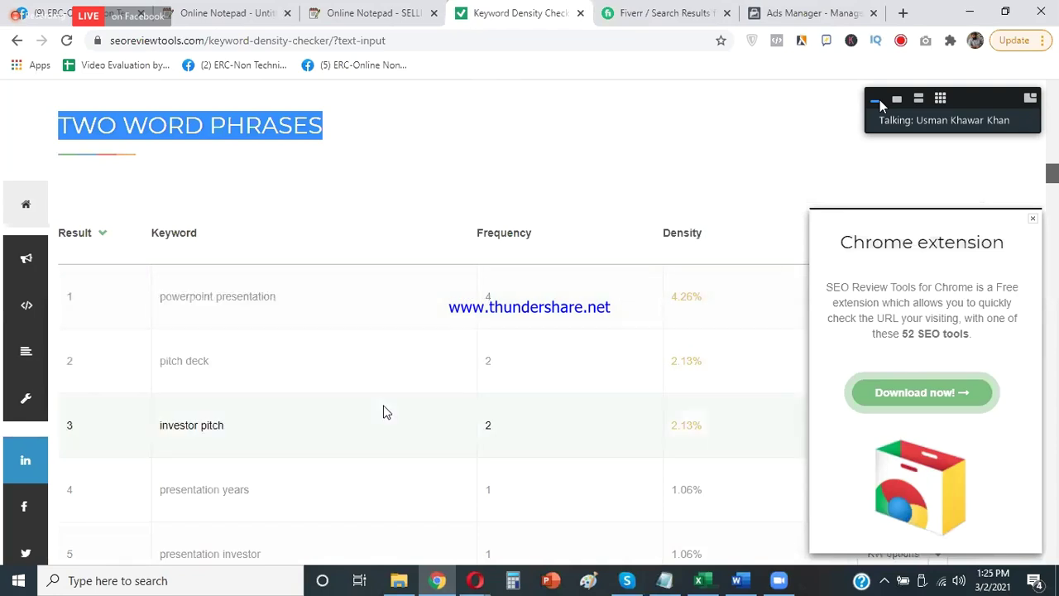
Step: Compare the density of "powerpoint presentation" in the report with the 3% - 5% KW Density target in the Excel sheet
click(705, 589)
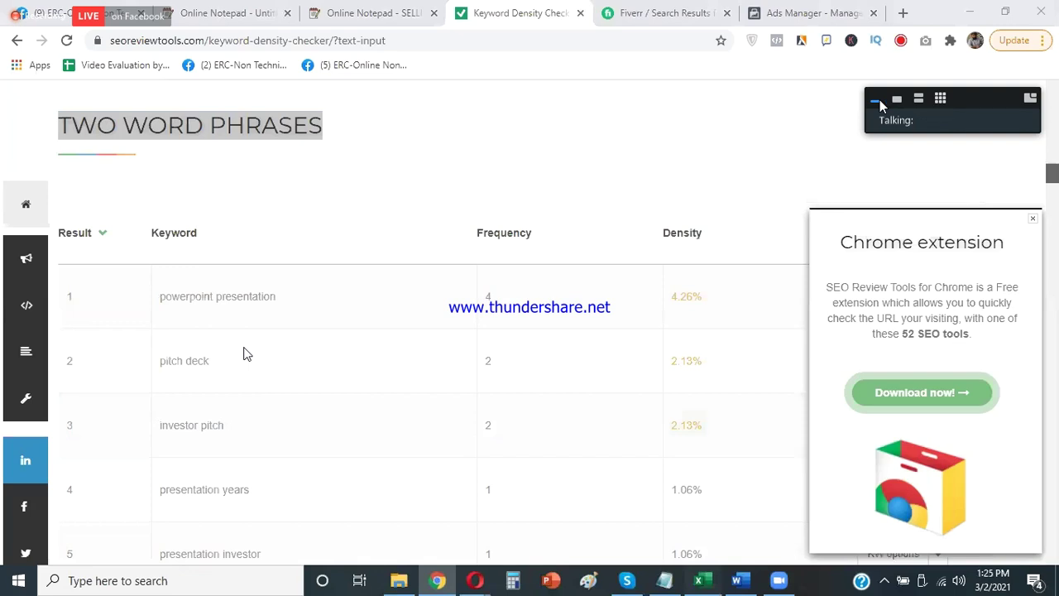
key(alt+Tab)
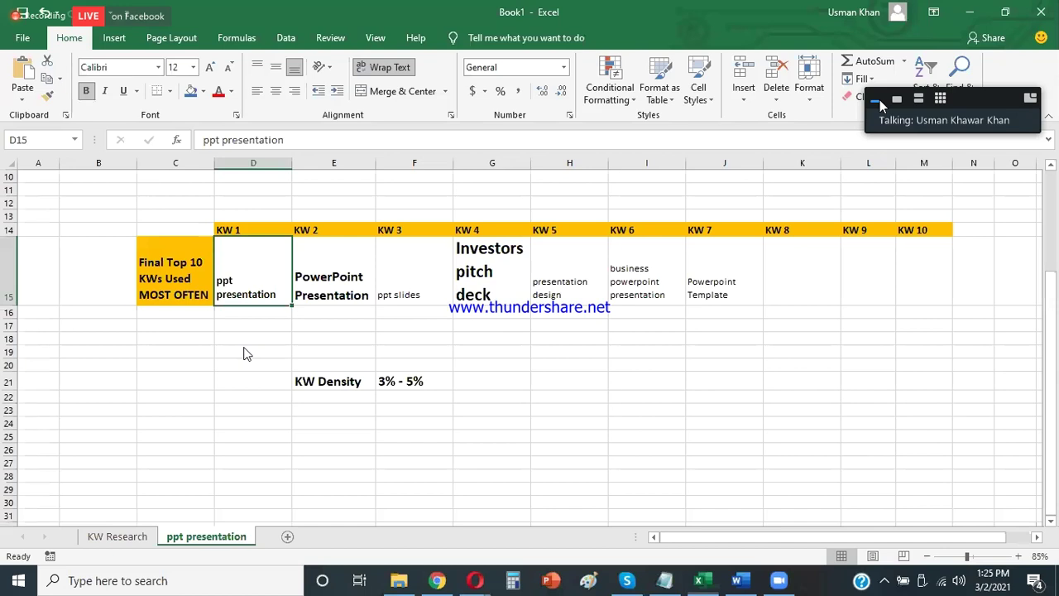
key(alt+Tab)
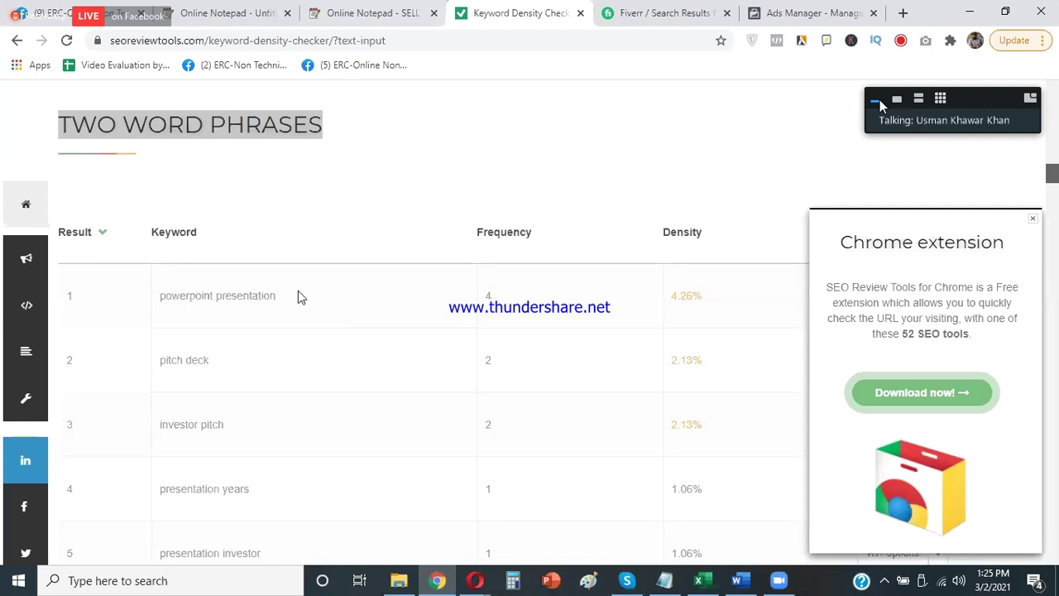
key(alt+Tab)
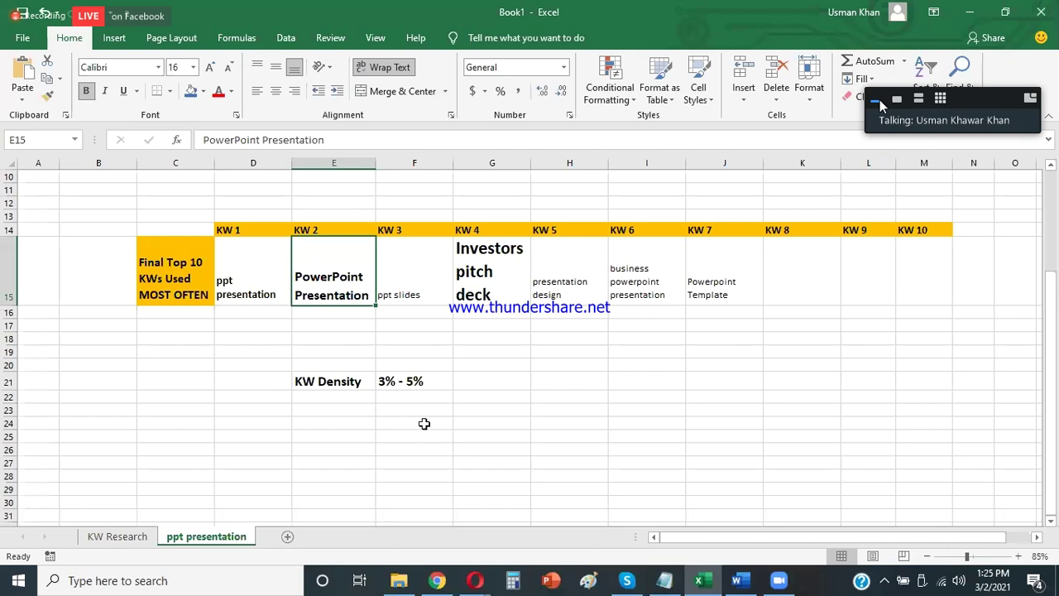
click(420, 382)
key(alt+Tab)
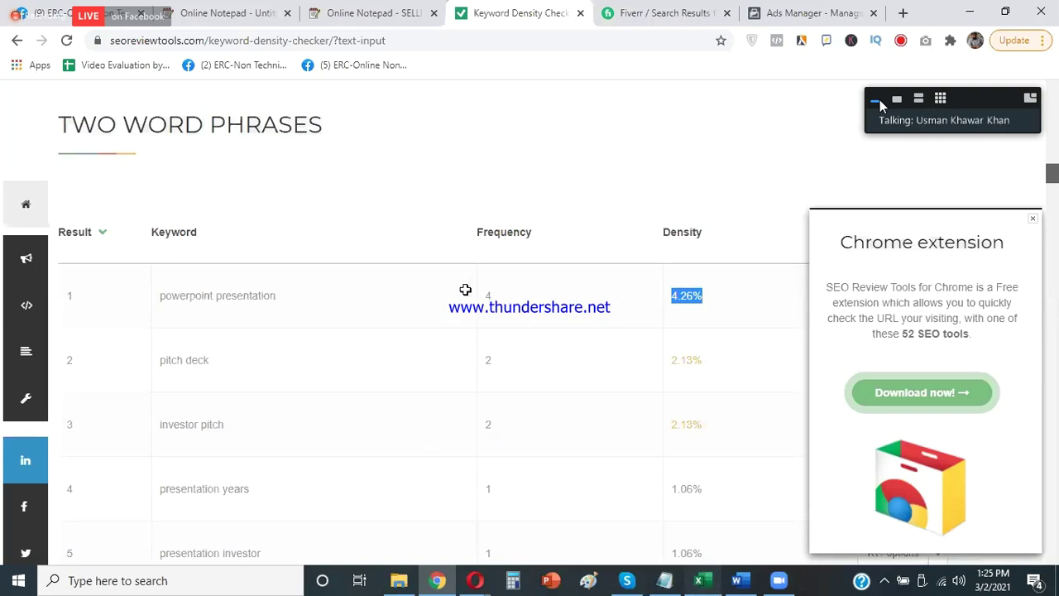
key(alt+Tab)
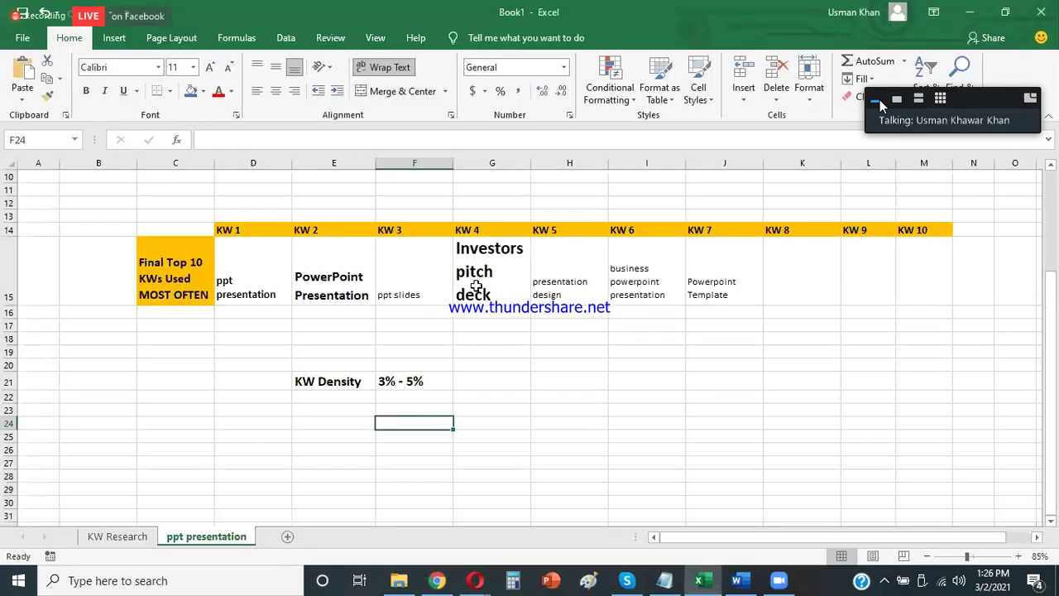
click(420, 275)
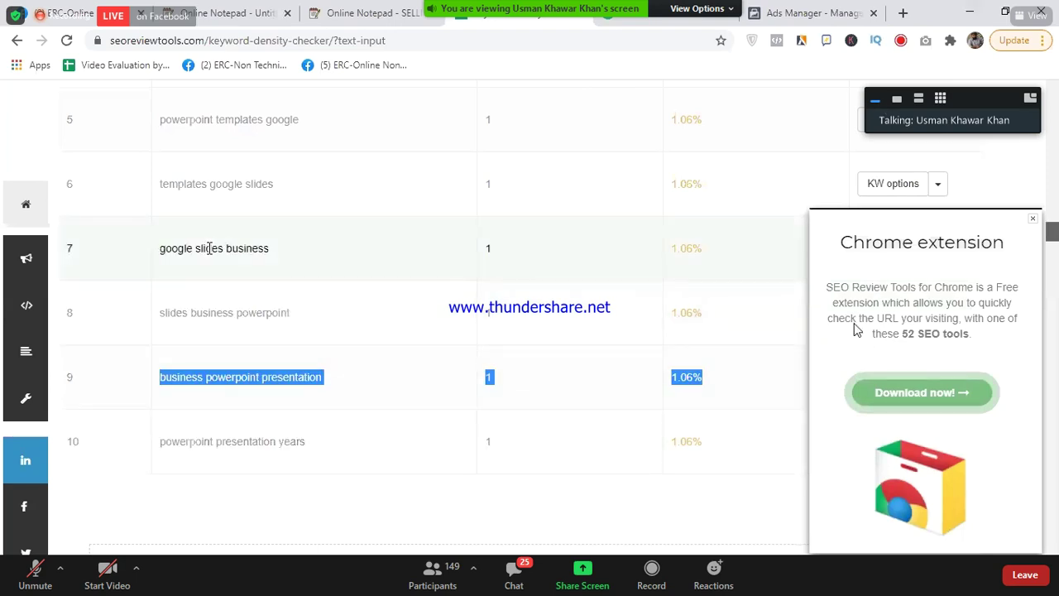
Step: Show the meeting's participants list and chat, and send the message "1" to everyone
click(438, 584)
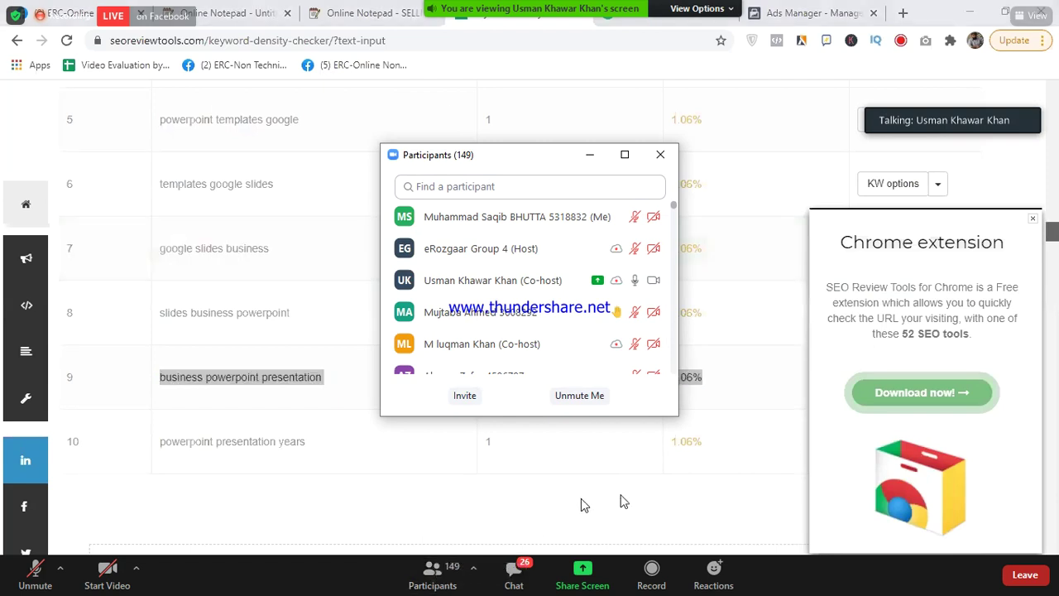
click(519, 581)
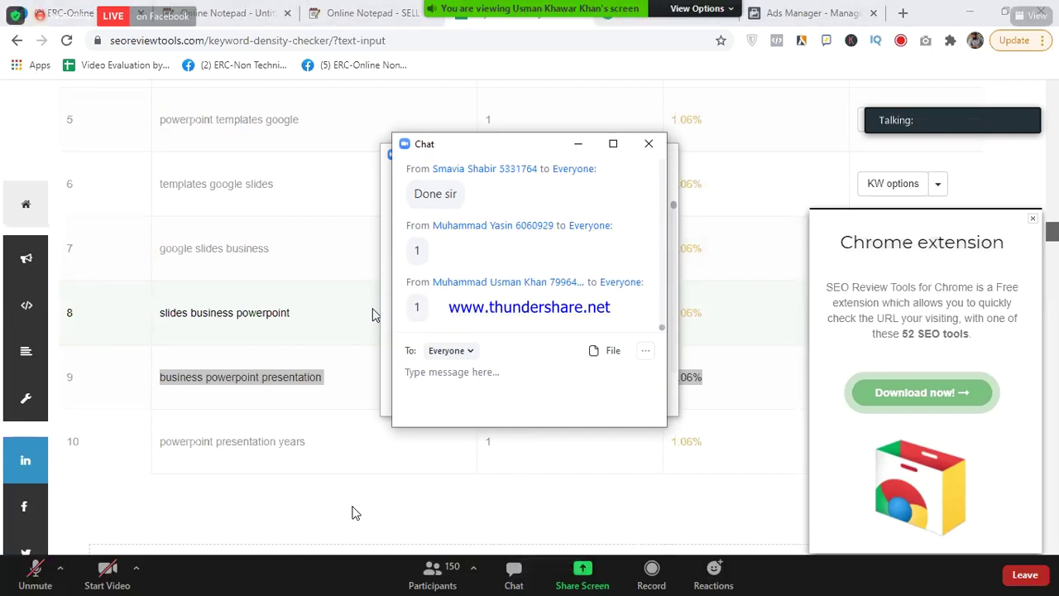
click(511, 387)
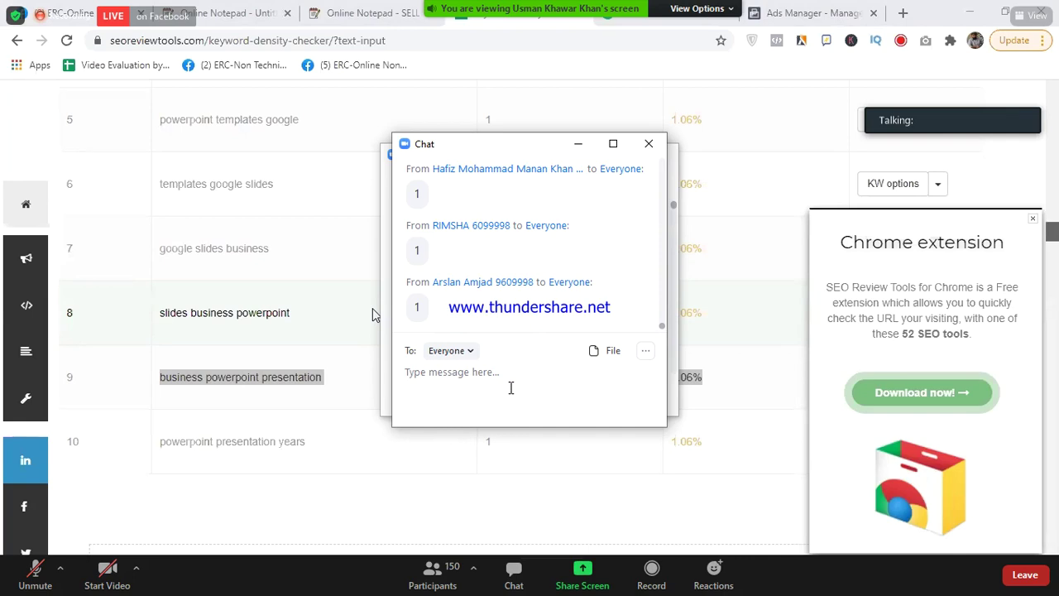
text(1)
key(Return)
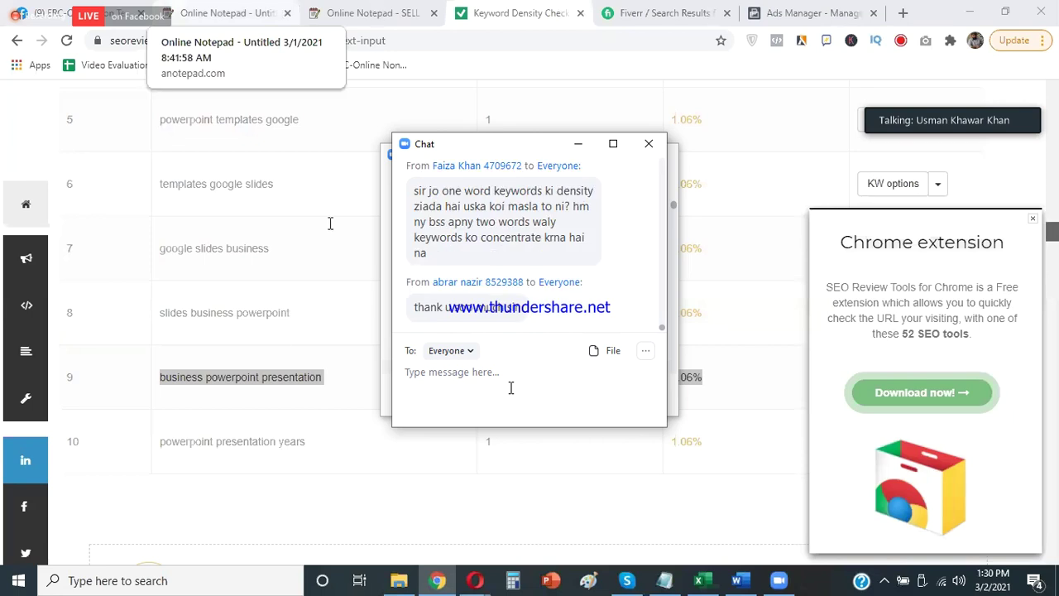
Step: Switch to the untitled online note with the gig's main description and take the meeting out of full-screen view
click(225, 14)
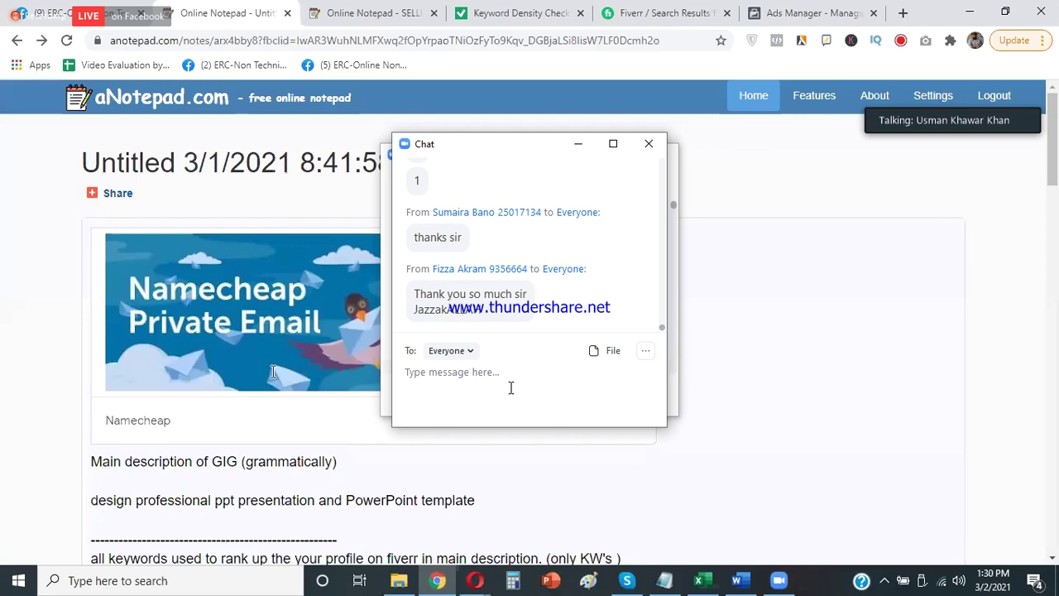
click(701, 7)
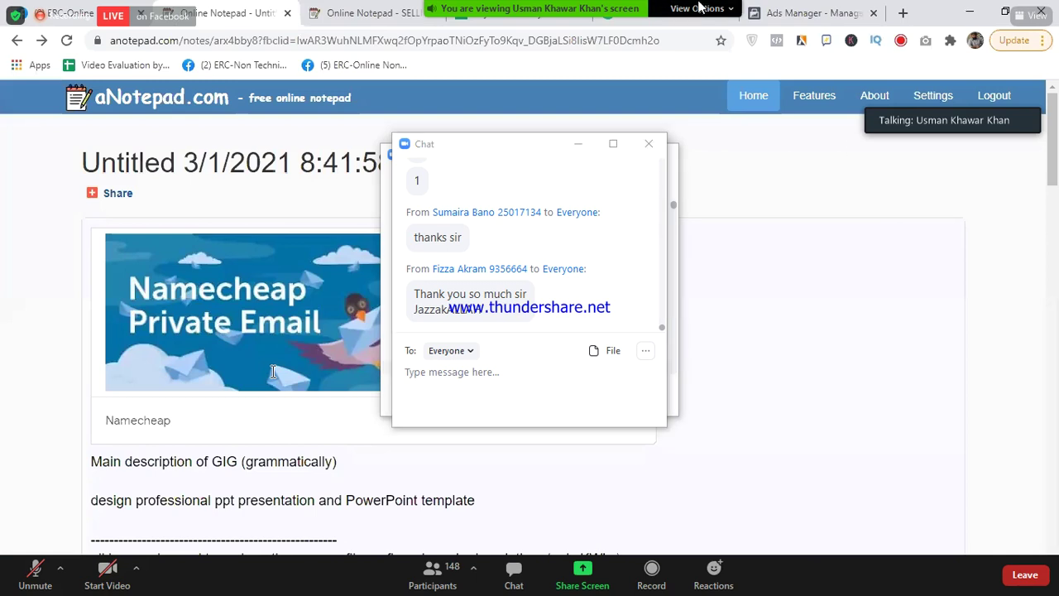
click(724, 86)
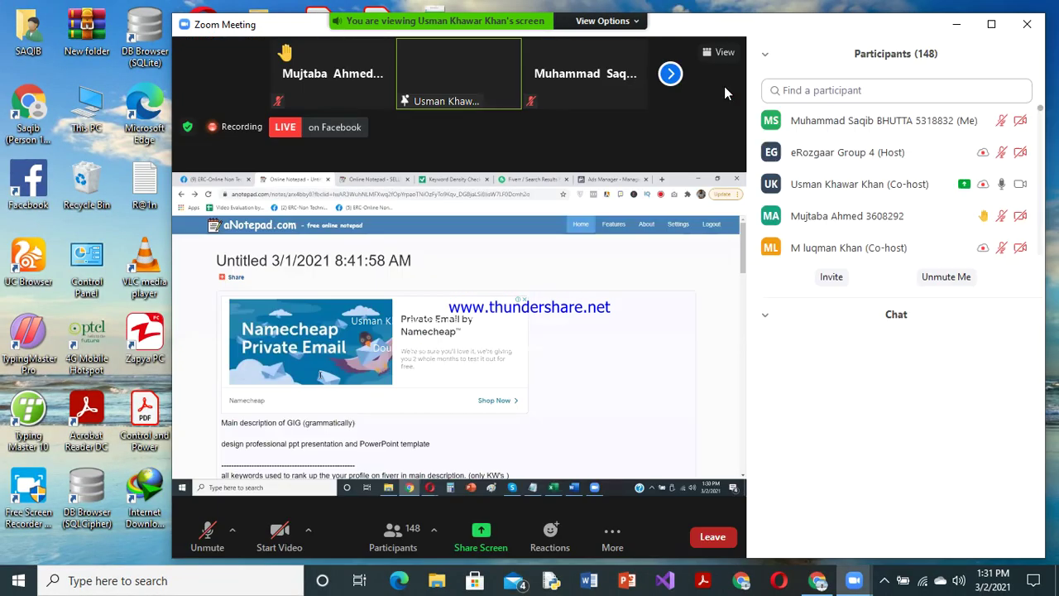
Step: Bring up the background screen recorder's options for pausing, stopping or exiting
click(884, 582)
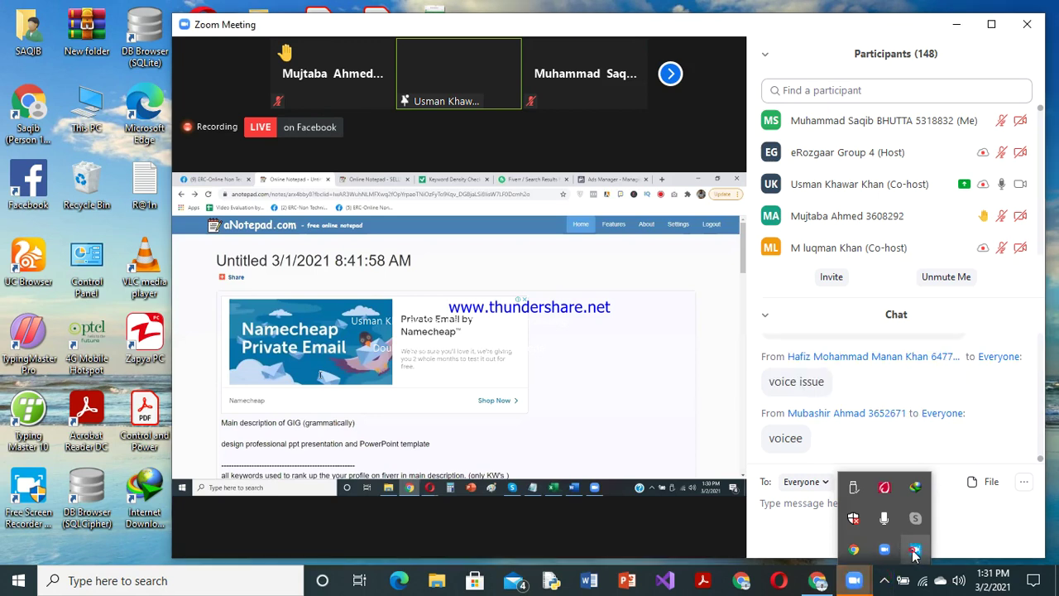
right_click(914, 551)
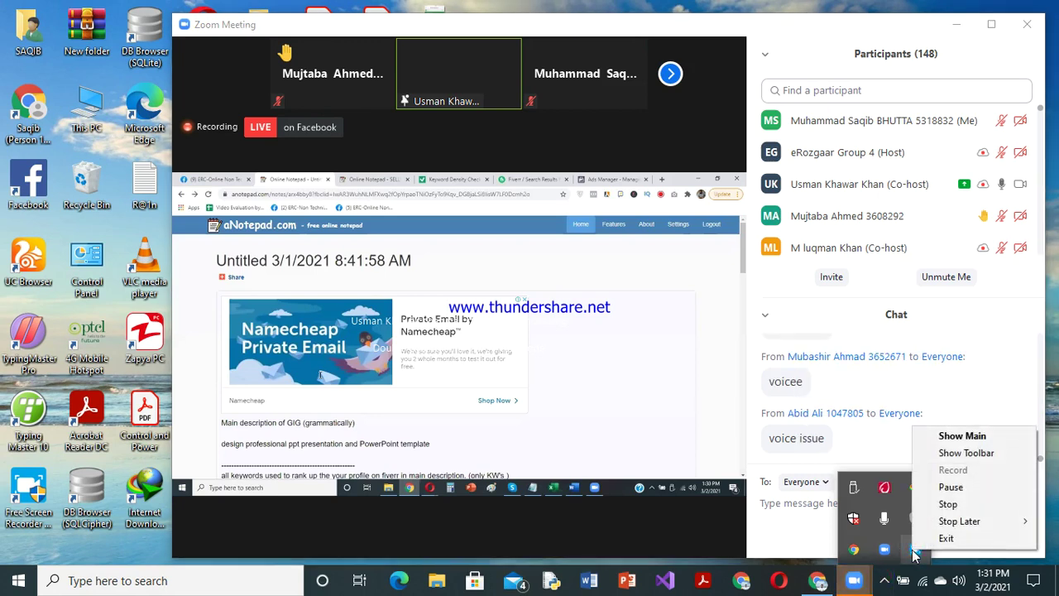